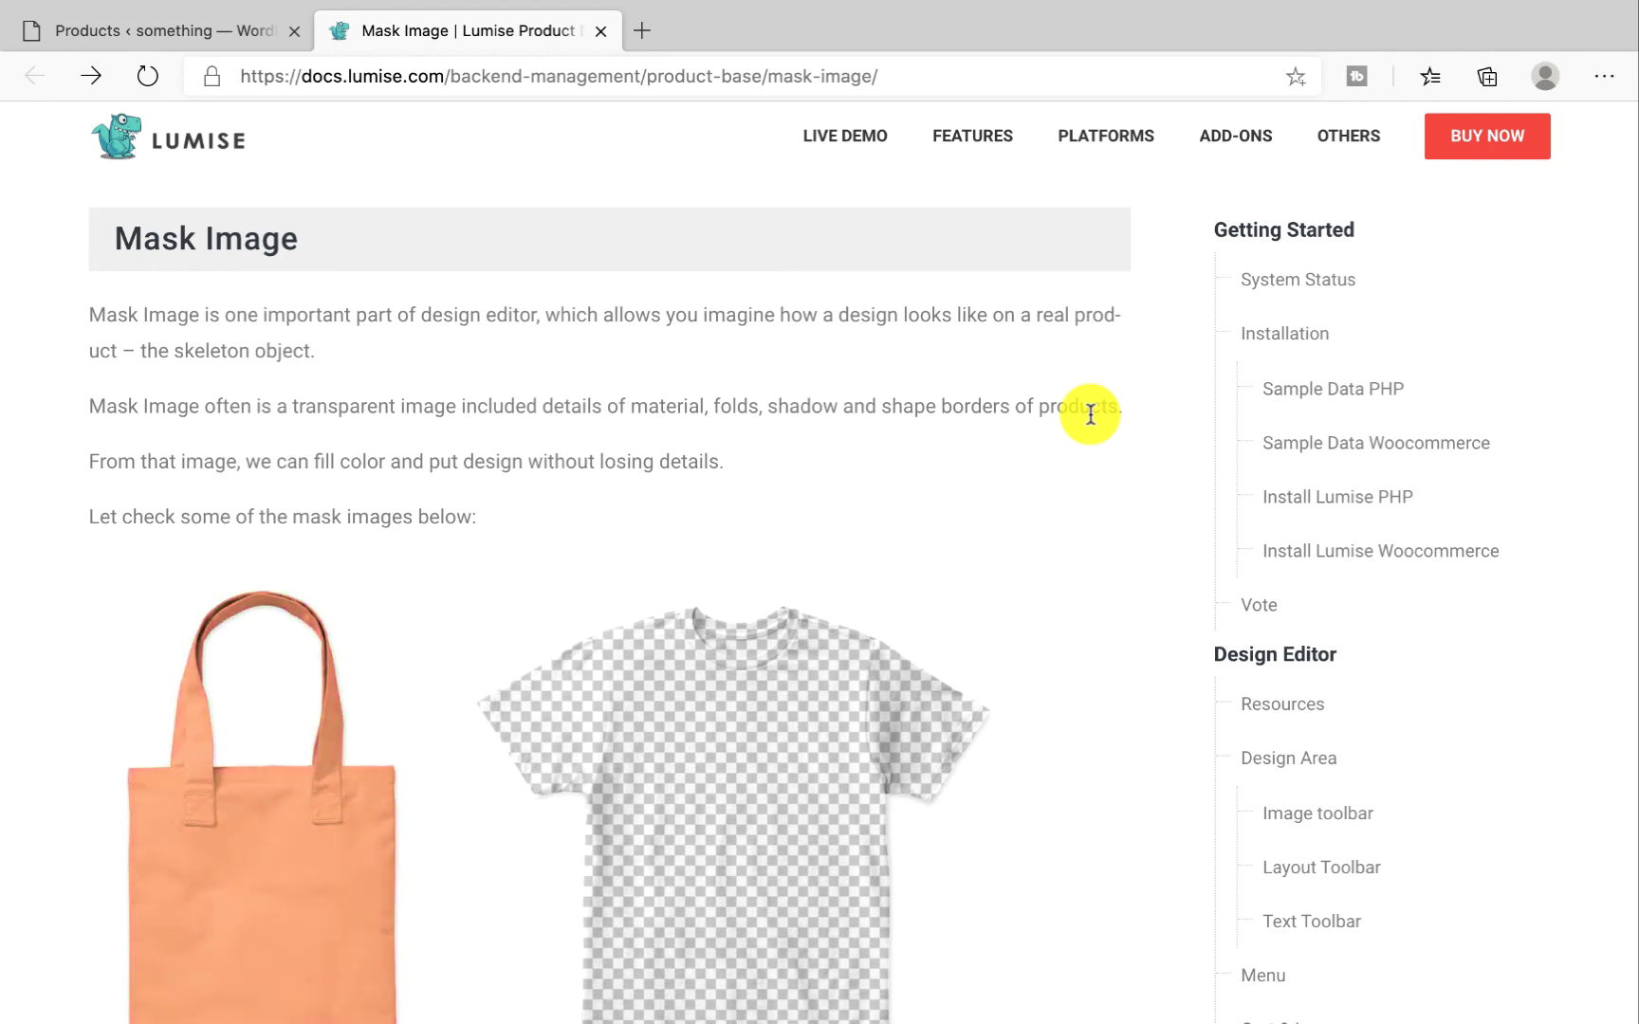
{"action": "scroll", "coordinate": [924, 676], "scroll_direction": "down", "scroll_amount": 1}
{"action": "scroll", "coordinate": [924, 677], "scroll_direction": "down", "scroll_amount": 2}
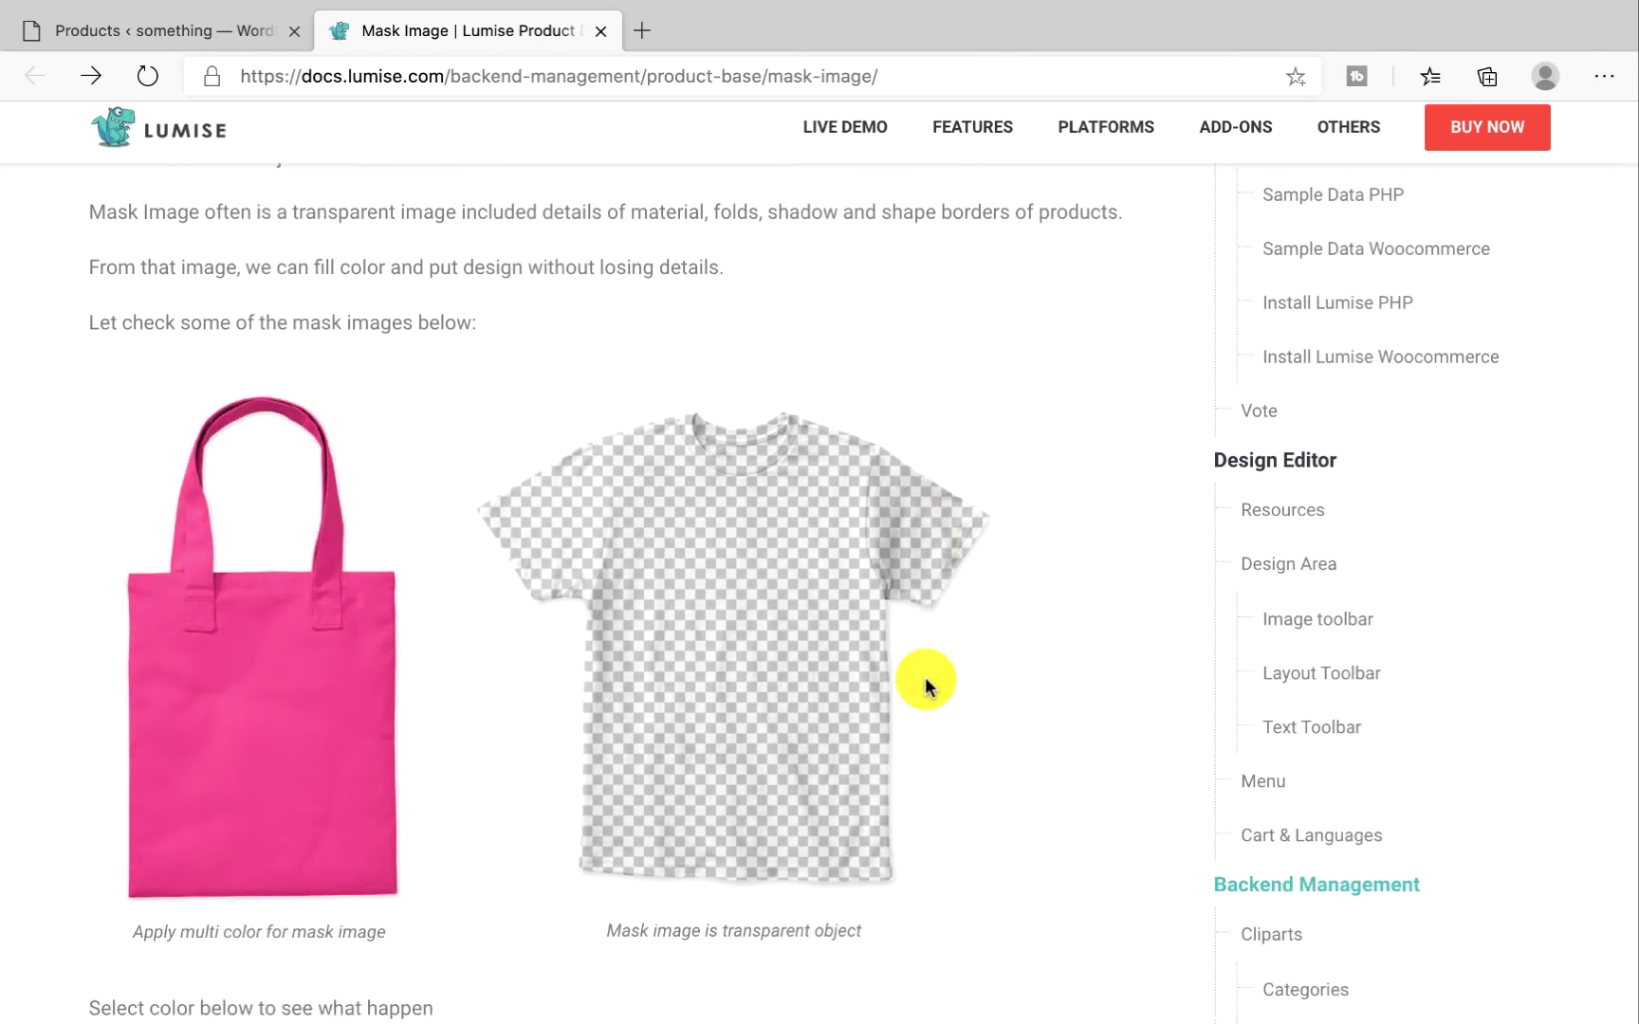
{"action": "scroll", "coordinate": [923, 676], "scroll_direction": "down", "scroll_amount": 1}
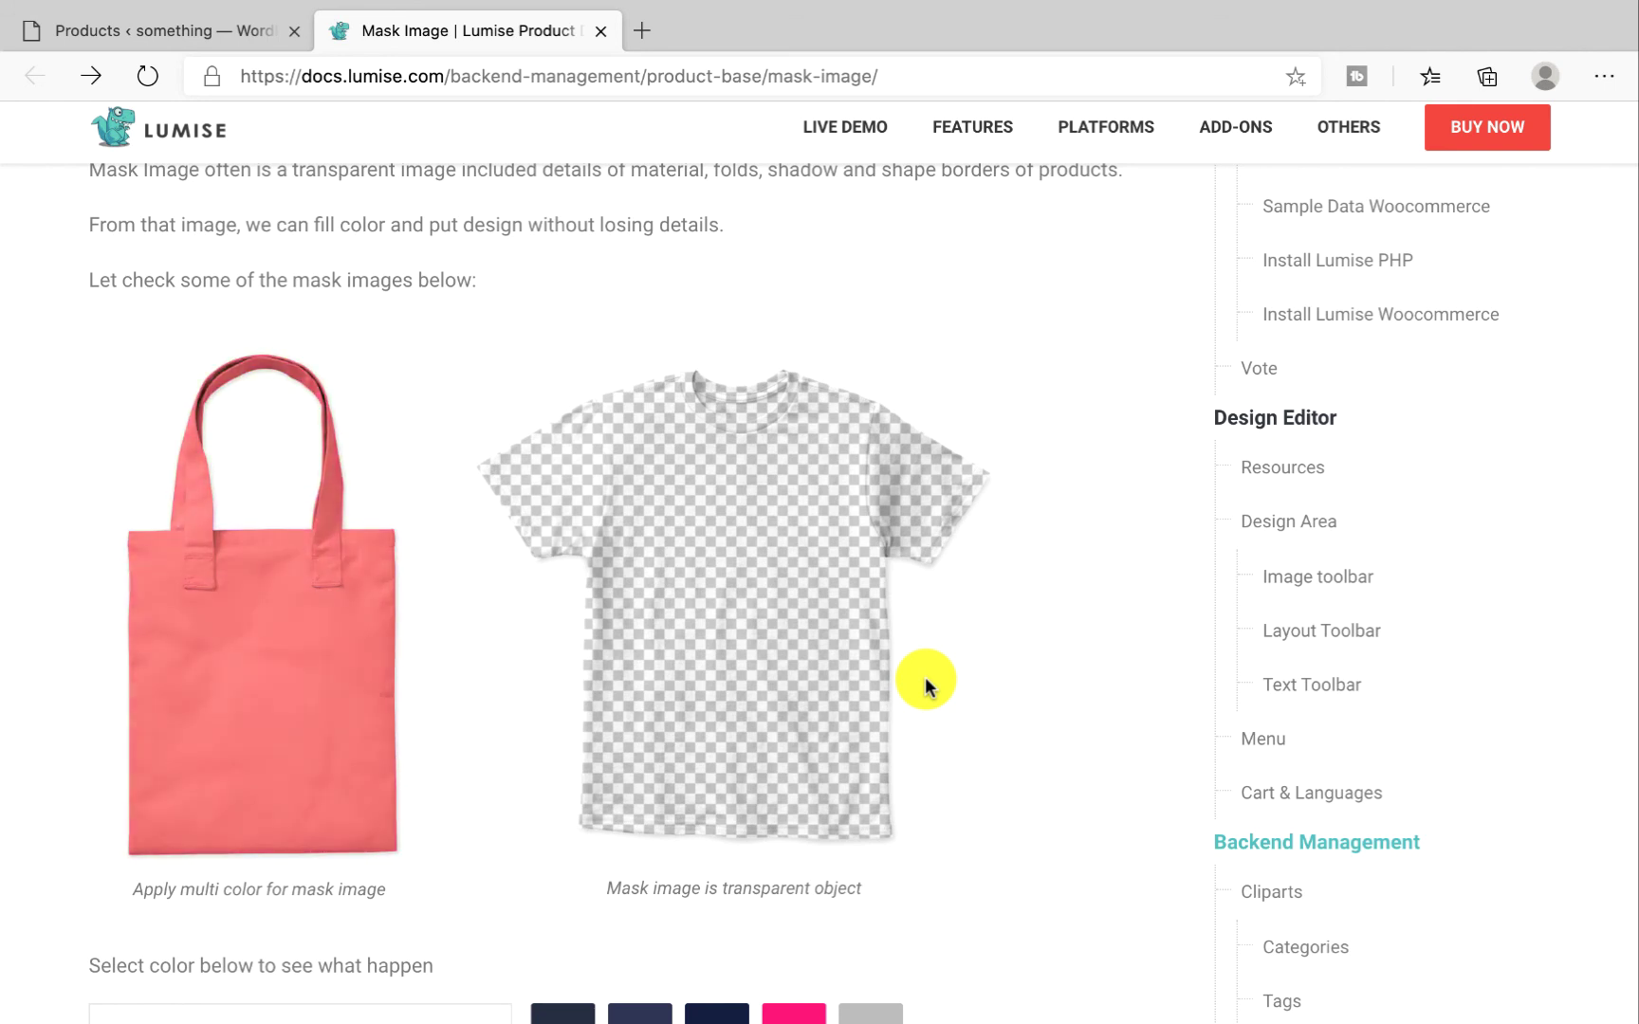
{"action": "scroll", "coordinate": [958, 692], "scroll_direction": "down", "scroll_amount": 2}
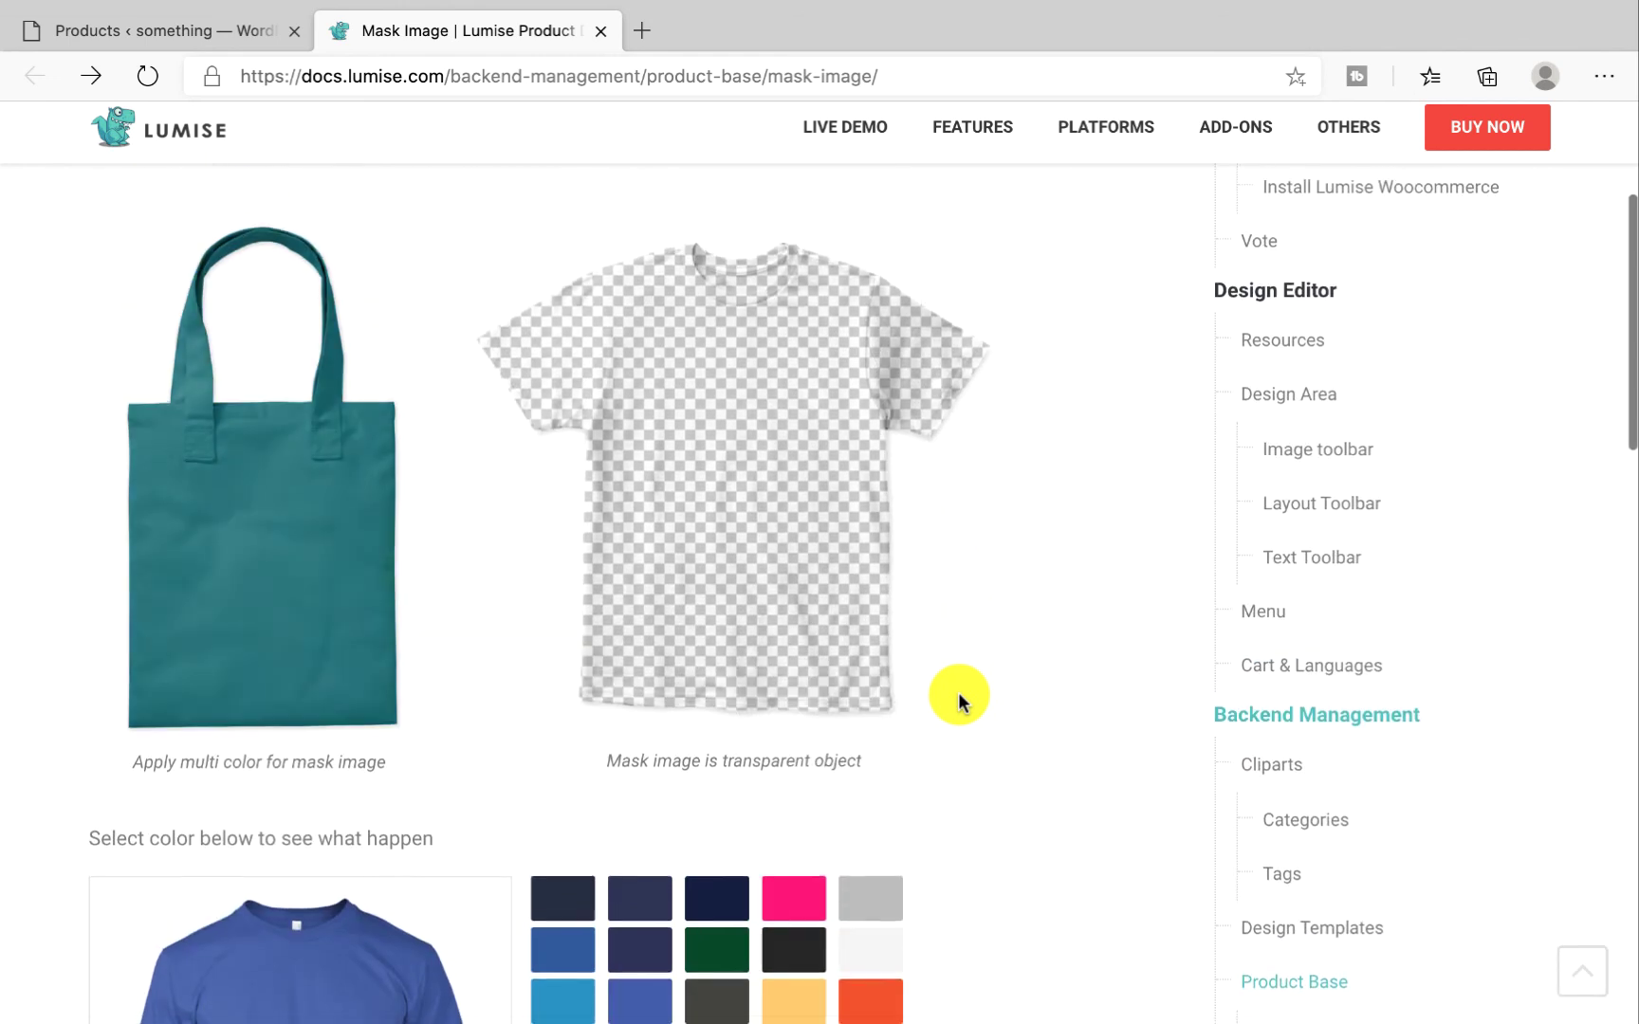
{"action": "scroll", "coordinate": [958, 692], "scroll_direction": "up", "scroll_amount": 1}
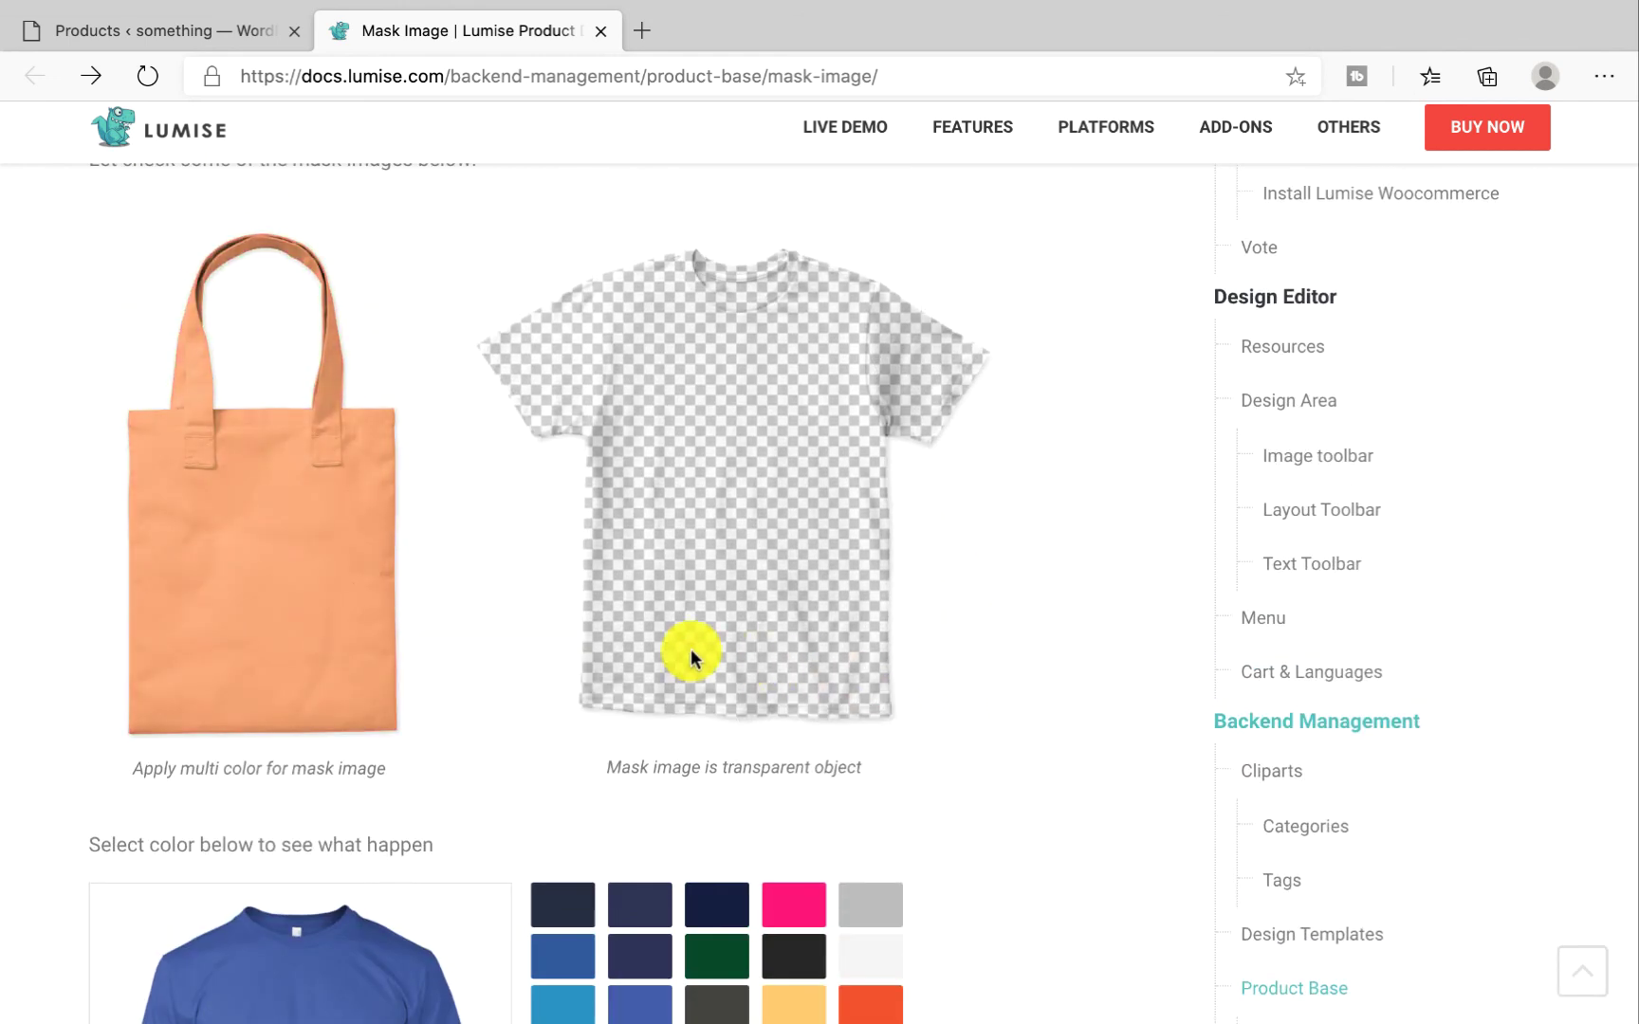
{"action": "scroll", "coordinate": [690, 648], "scroll_direction": "down", "scroll_amount": 1}
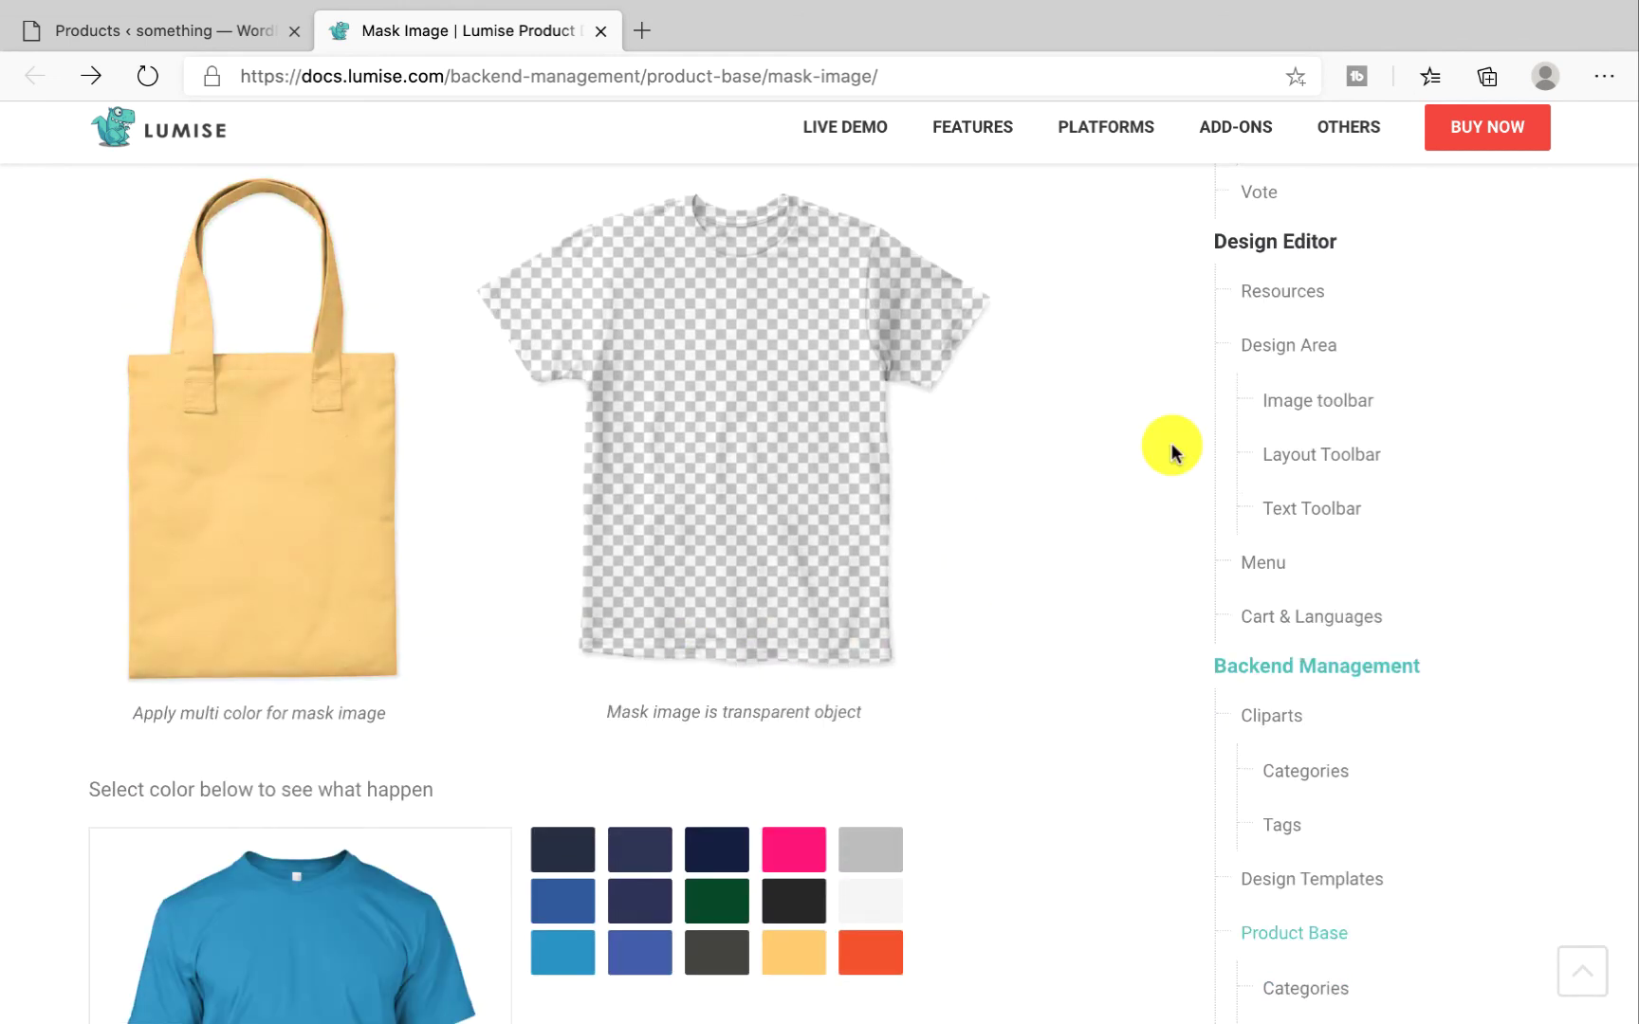
{"action": "scroll", "coordinate": [1145, 629], "scroll_direction": "down", "scroll_amount": 3}
{"action": "scroll", "coordinate": [1144, 629], "scroll_direction": "down", "scroll_amount": 2}
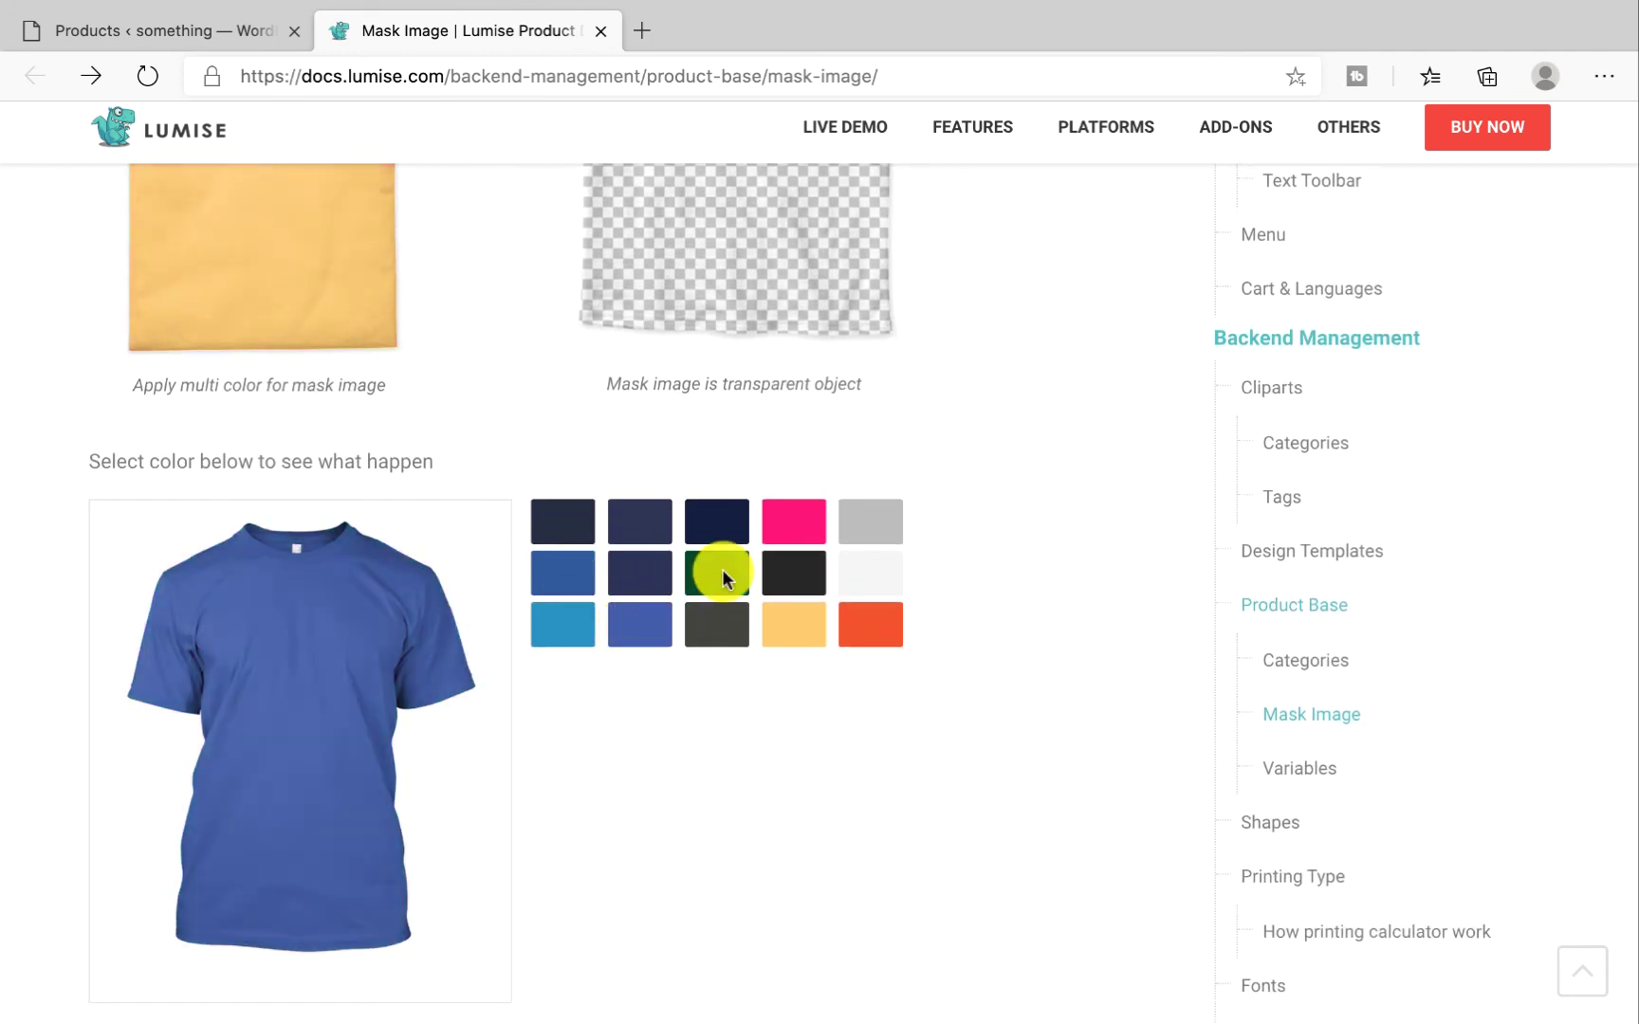
Step: Recolour the demo t-shirt pink, then switch to Photoshop with the t-shirt mask file
{"action": "left_click", "coordinate": [794, 526]}
{"action": "scroll", "coordinate": [1066, 245], "scroll_direction": "down", "scroll_amount": 3}
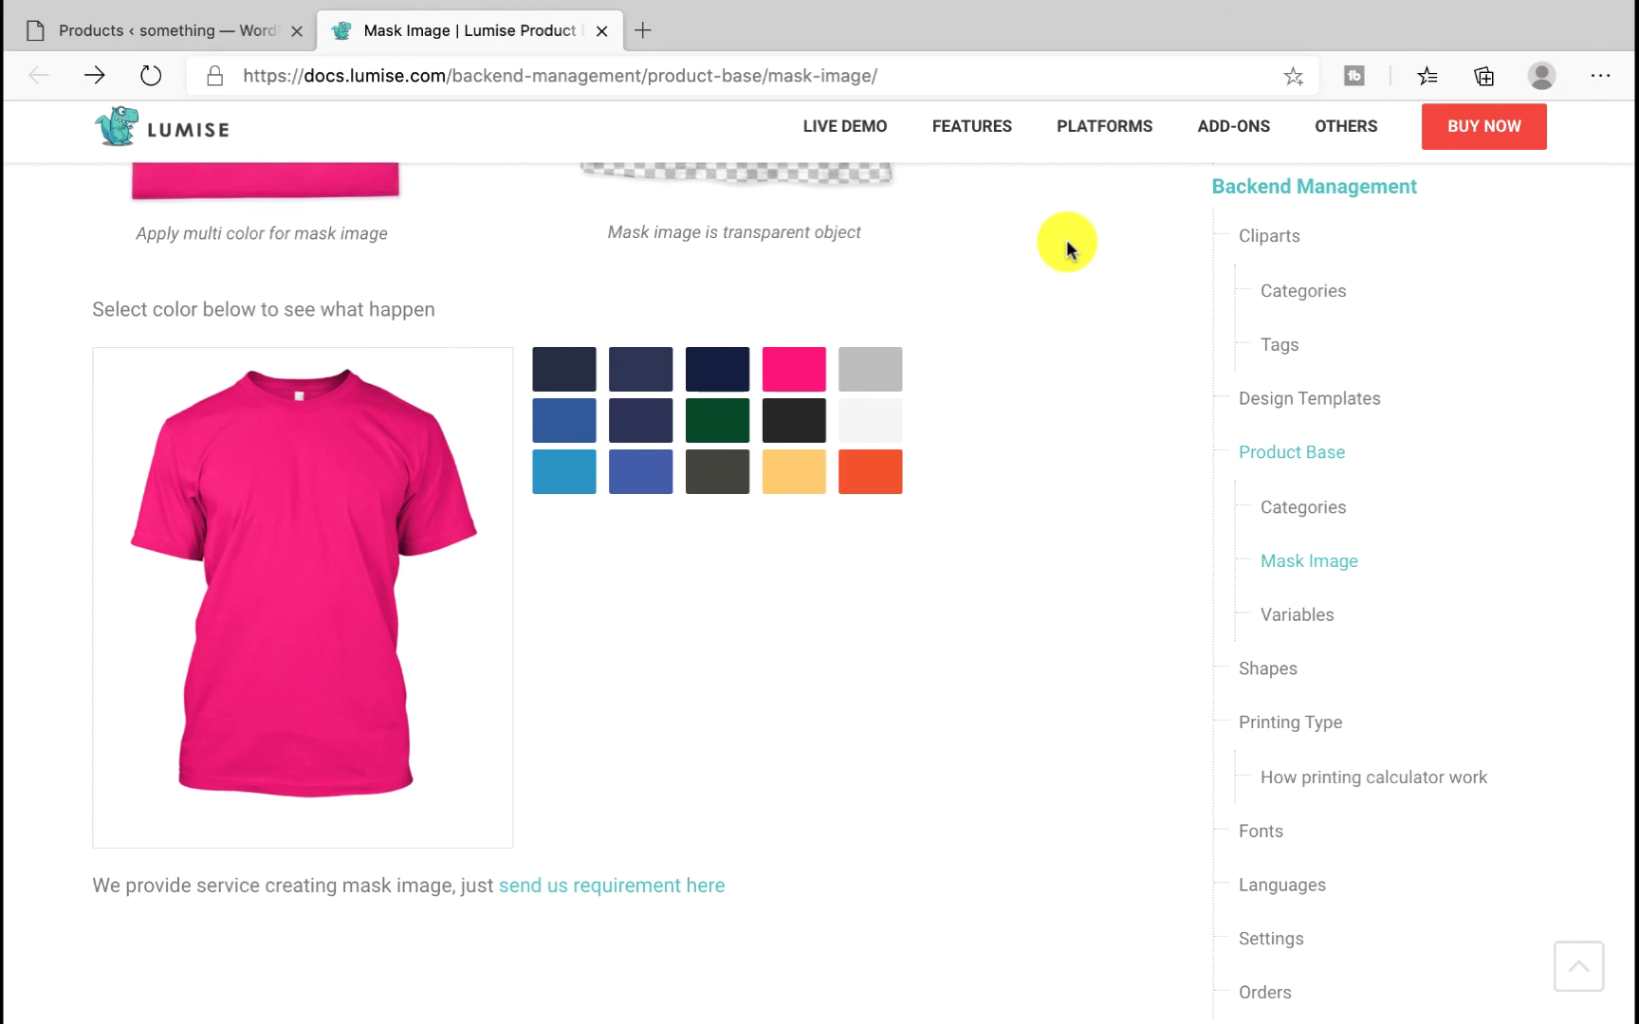
{"action": "key", "text": "super+Tab"}
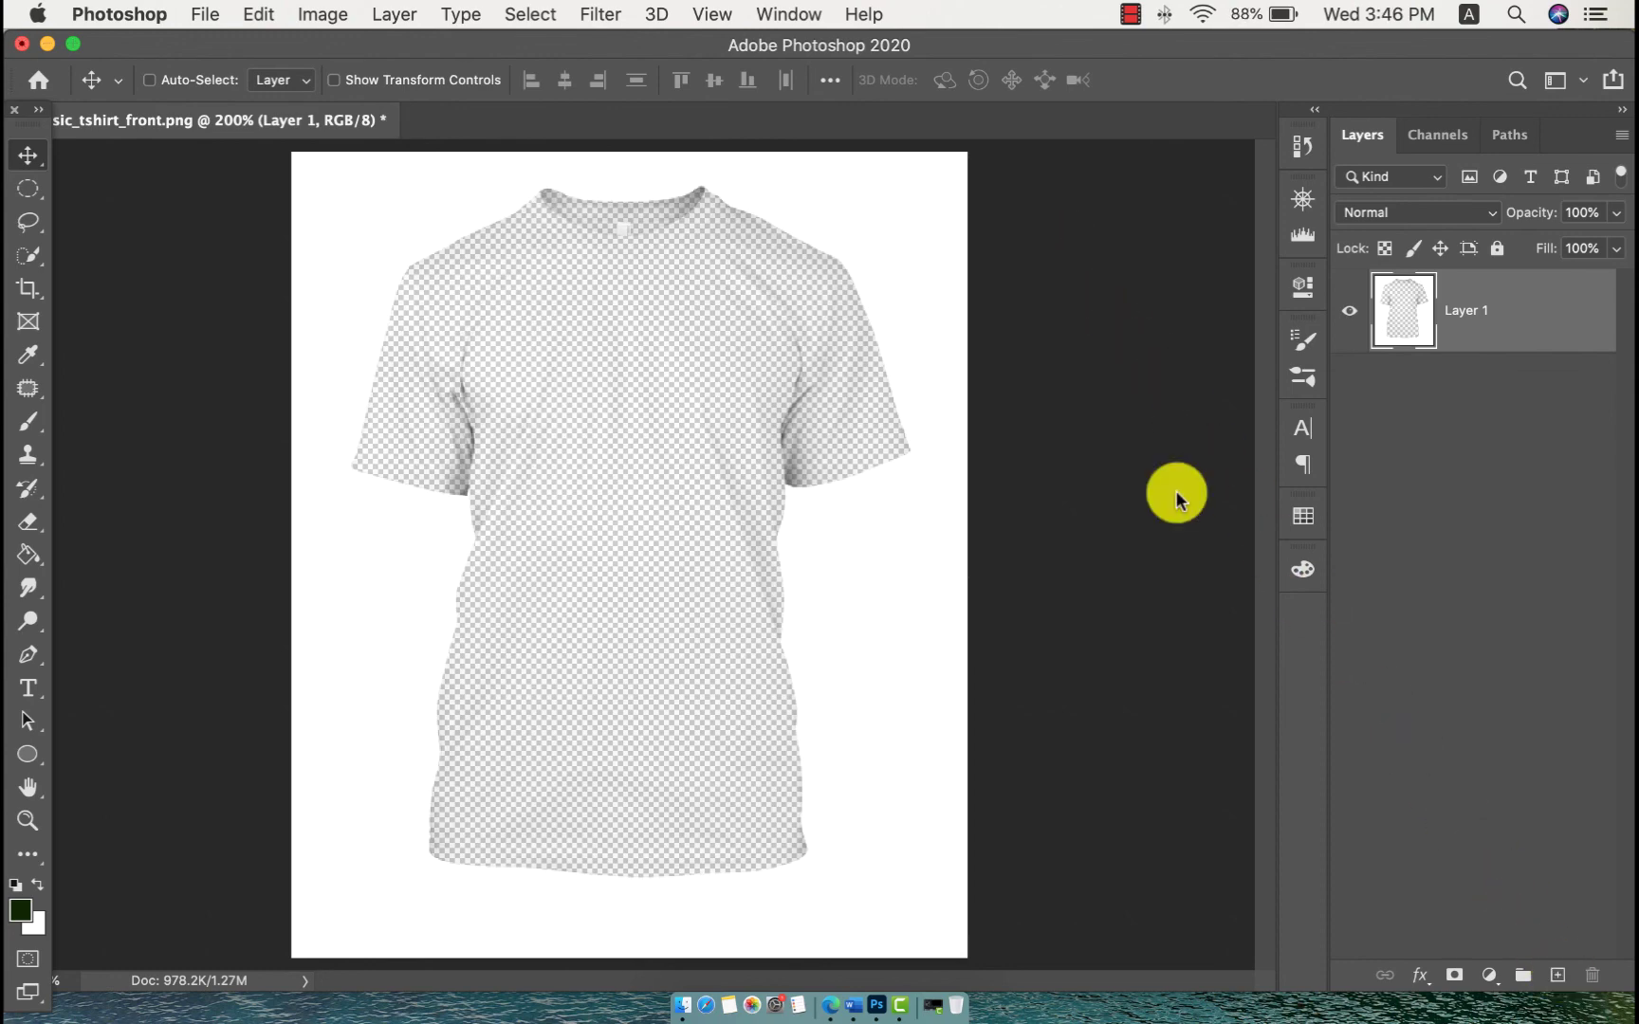
Step: Add a new layer beneath the t-shirt mask and fill it bright green so the shirt shows green
{"action": "left_click", "coordinate": [1558, 976]}
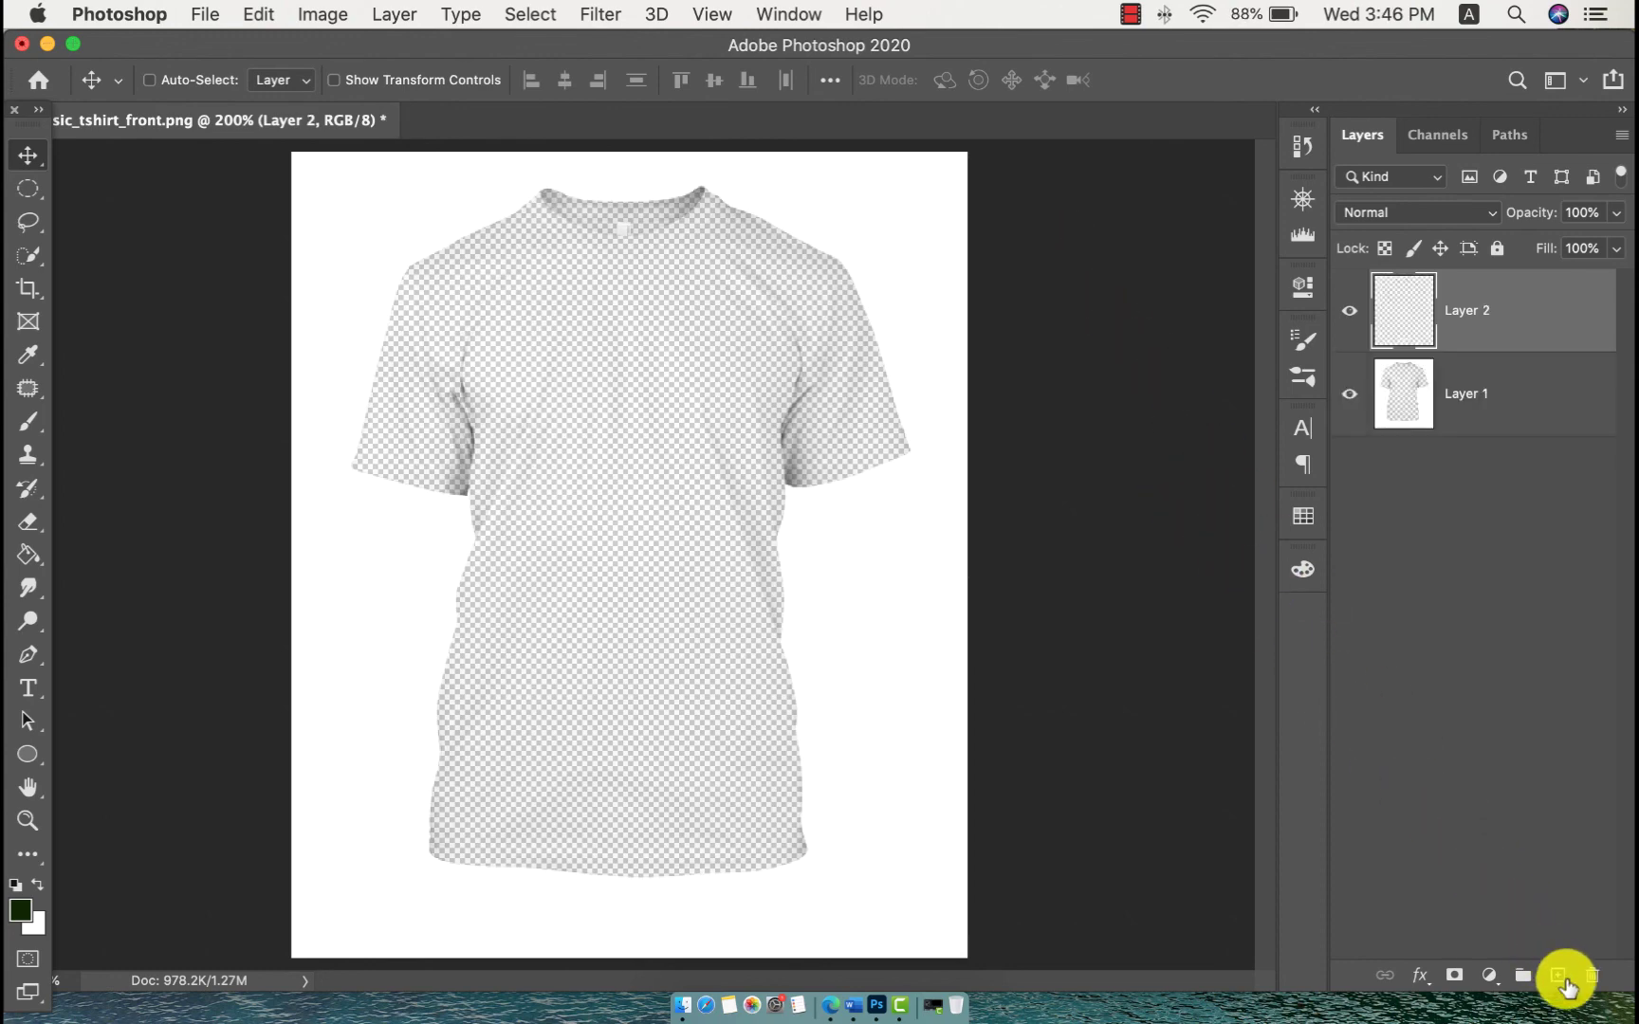
{"action": "key", "text": "super+bracketleft"}
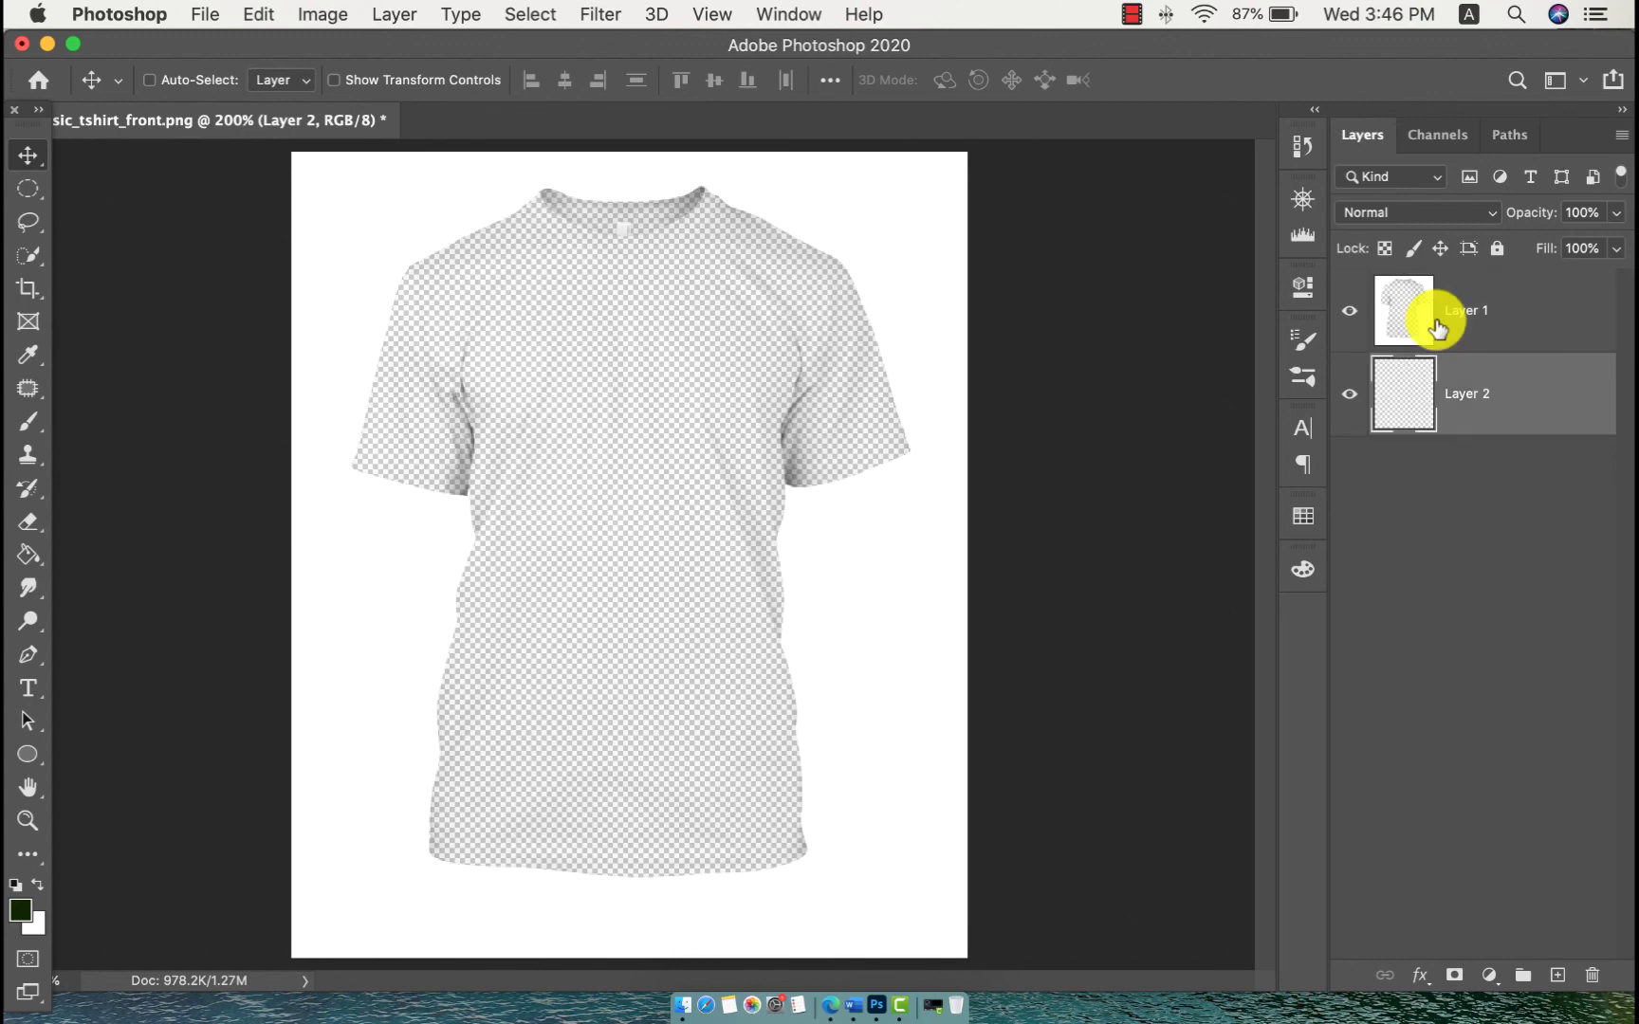
{"action": "key", "text": "super+BackSpace"}
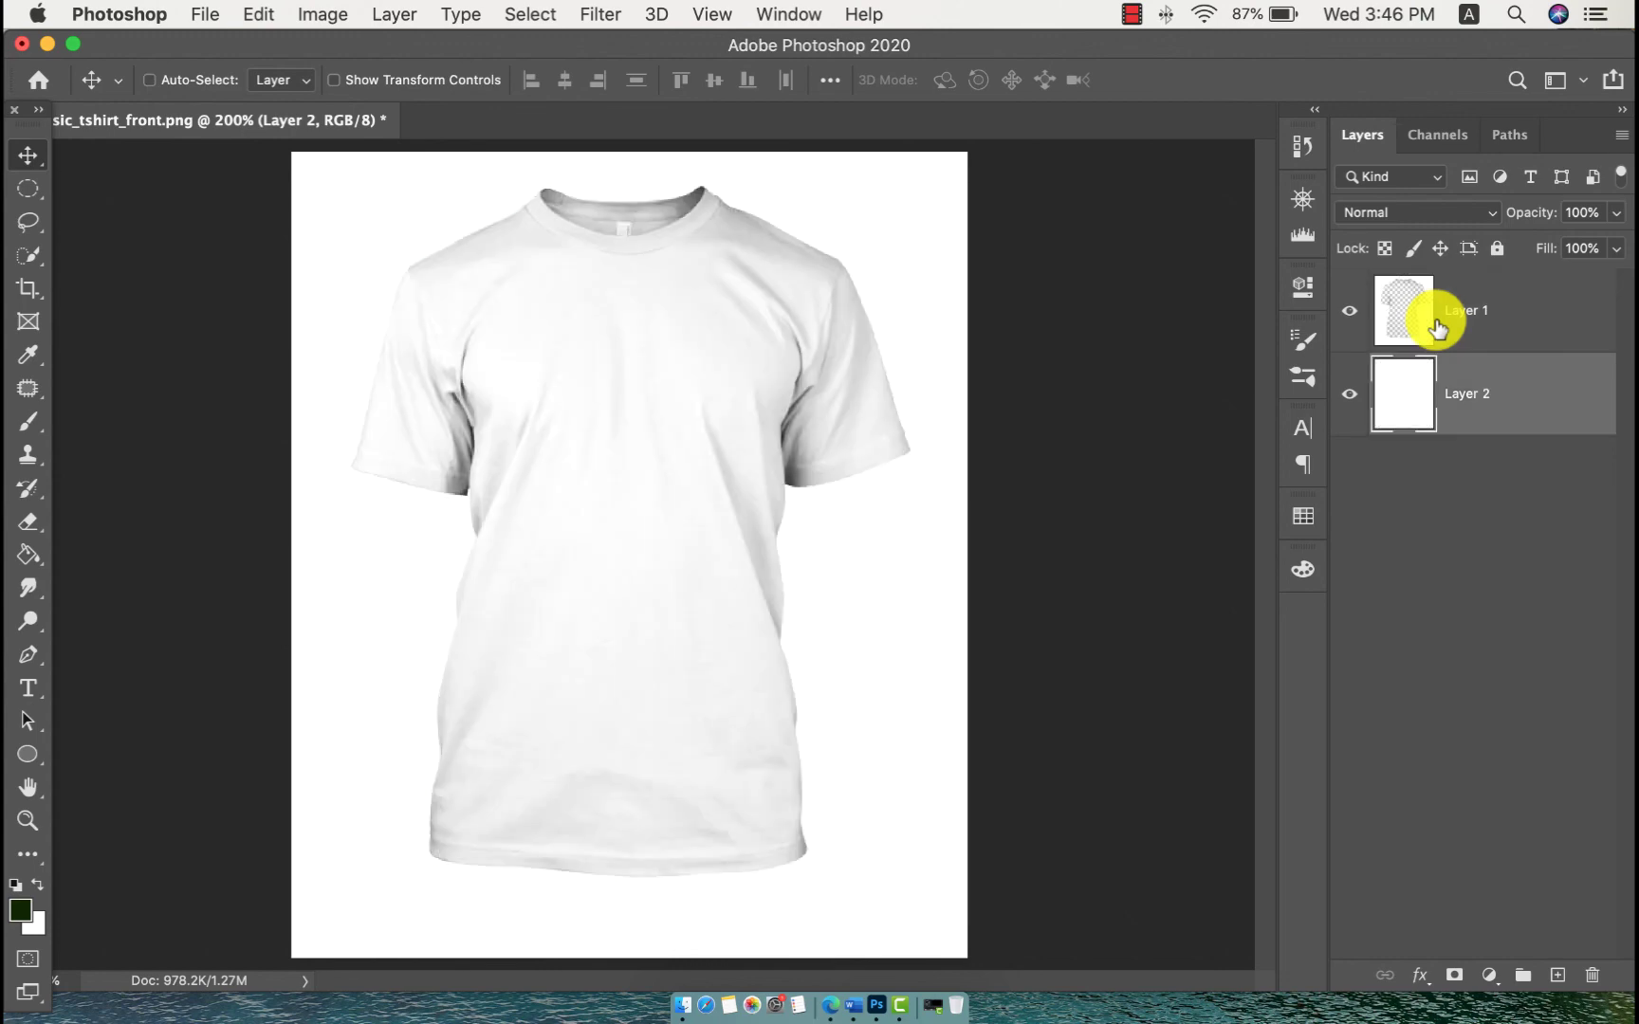
{"action": "key", "text": "alt+BackSpace"}
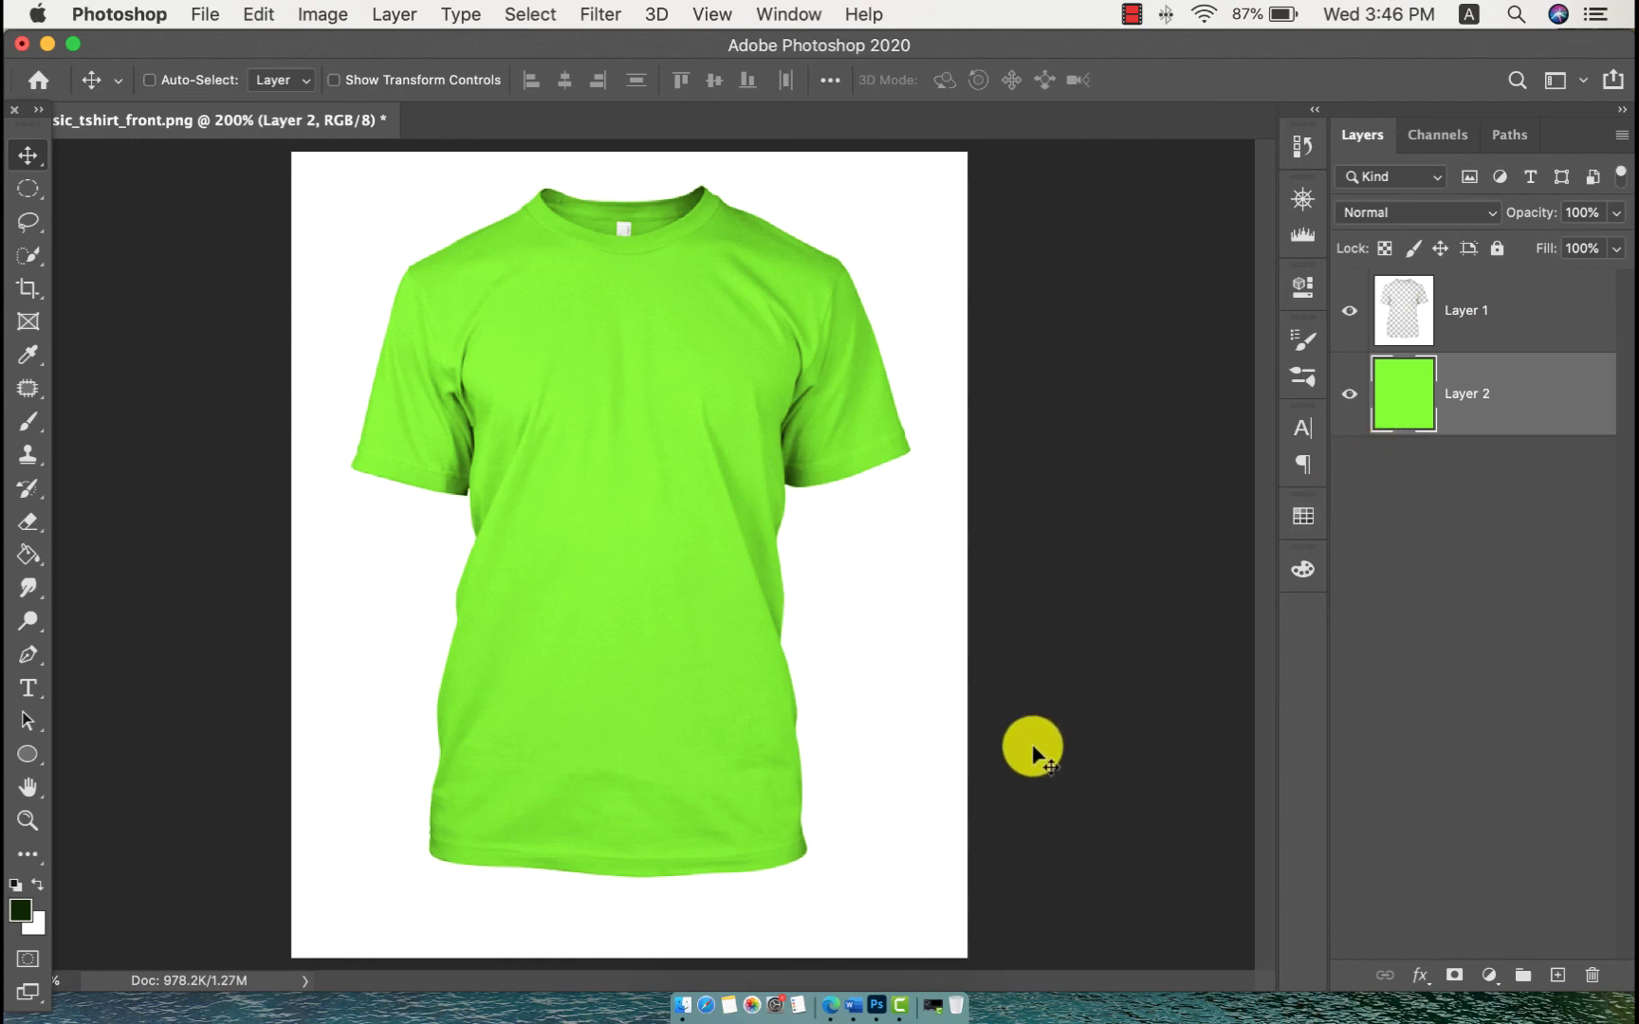
{"action": "key", "text": "super+plus"}
{"action": "key", "text": "super+plus"}
{"action": "scroll", "coordinate": [1034, 753], "scroll_direction": "up", "scroll_amount": 5}
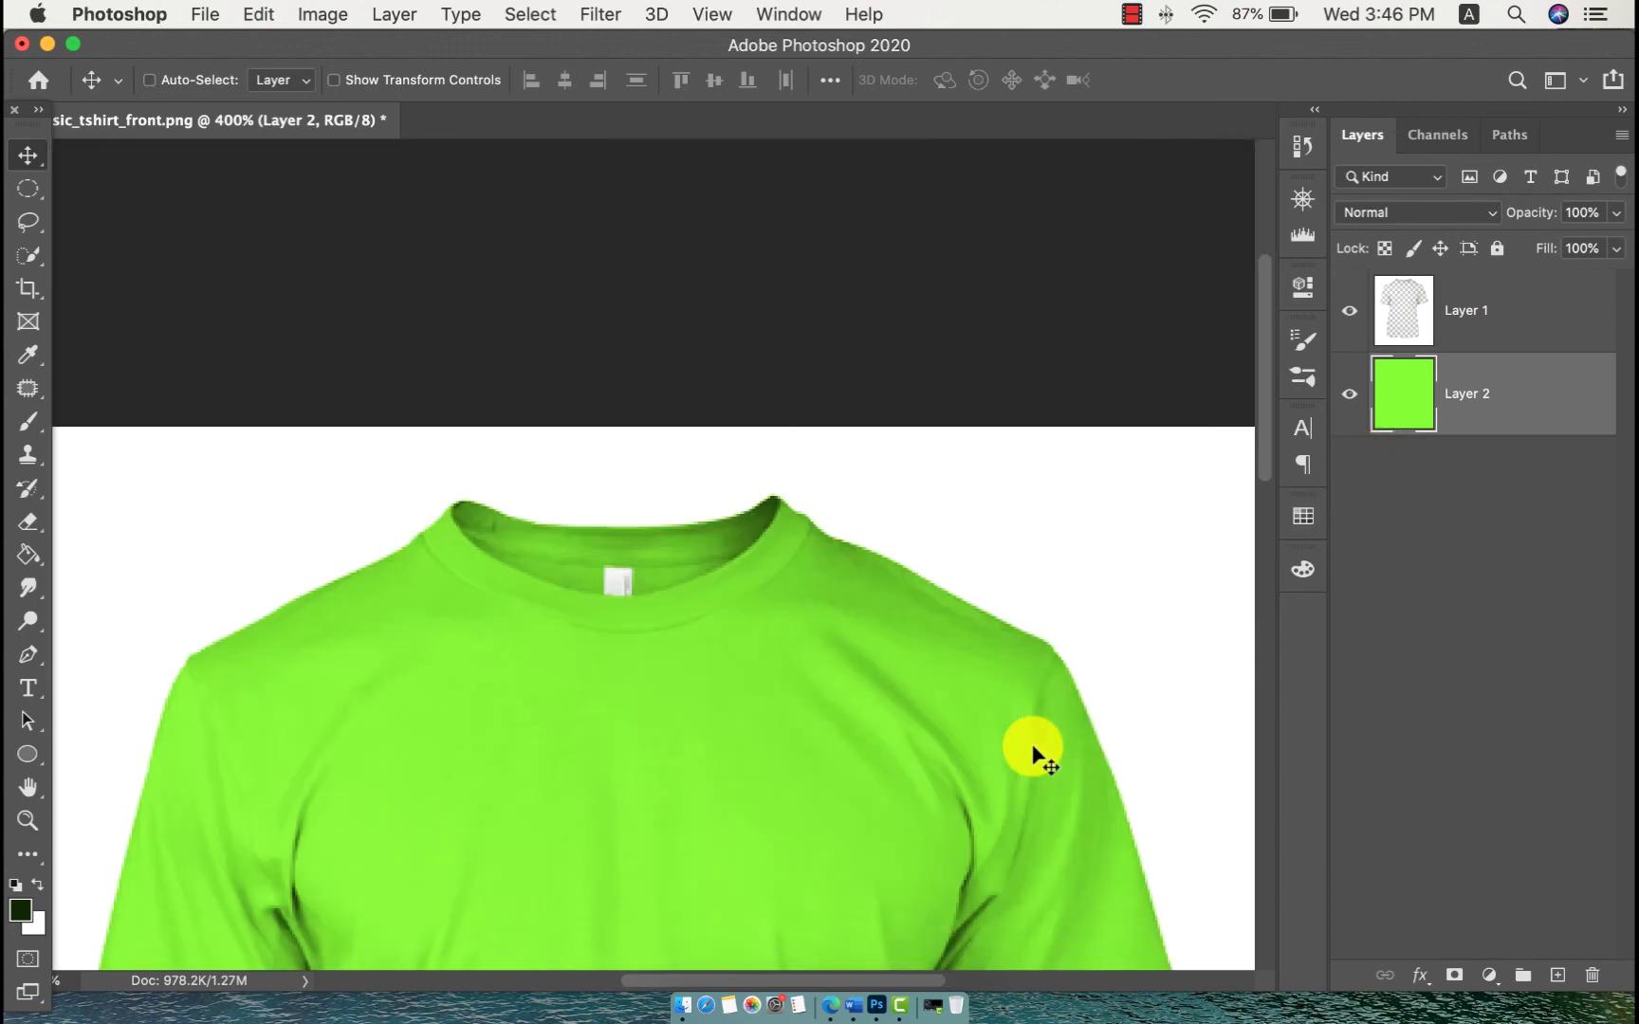
{"action": "scroll", "coordinate": [1035, 753], "scroll_direction": "down", "scroll_amount": 2}
{"action": "scroll", "coordinate": [1035, 753], "scroll_direction": "down", "scroll_amount": 2}
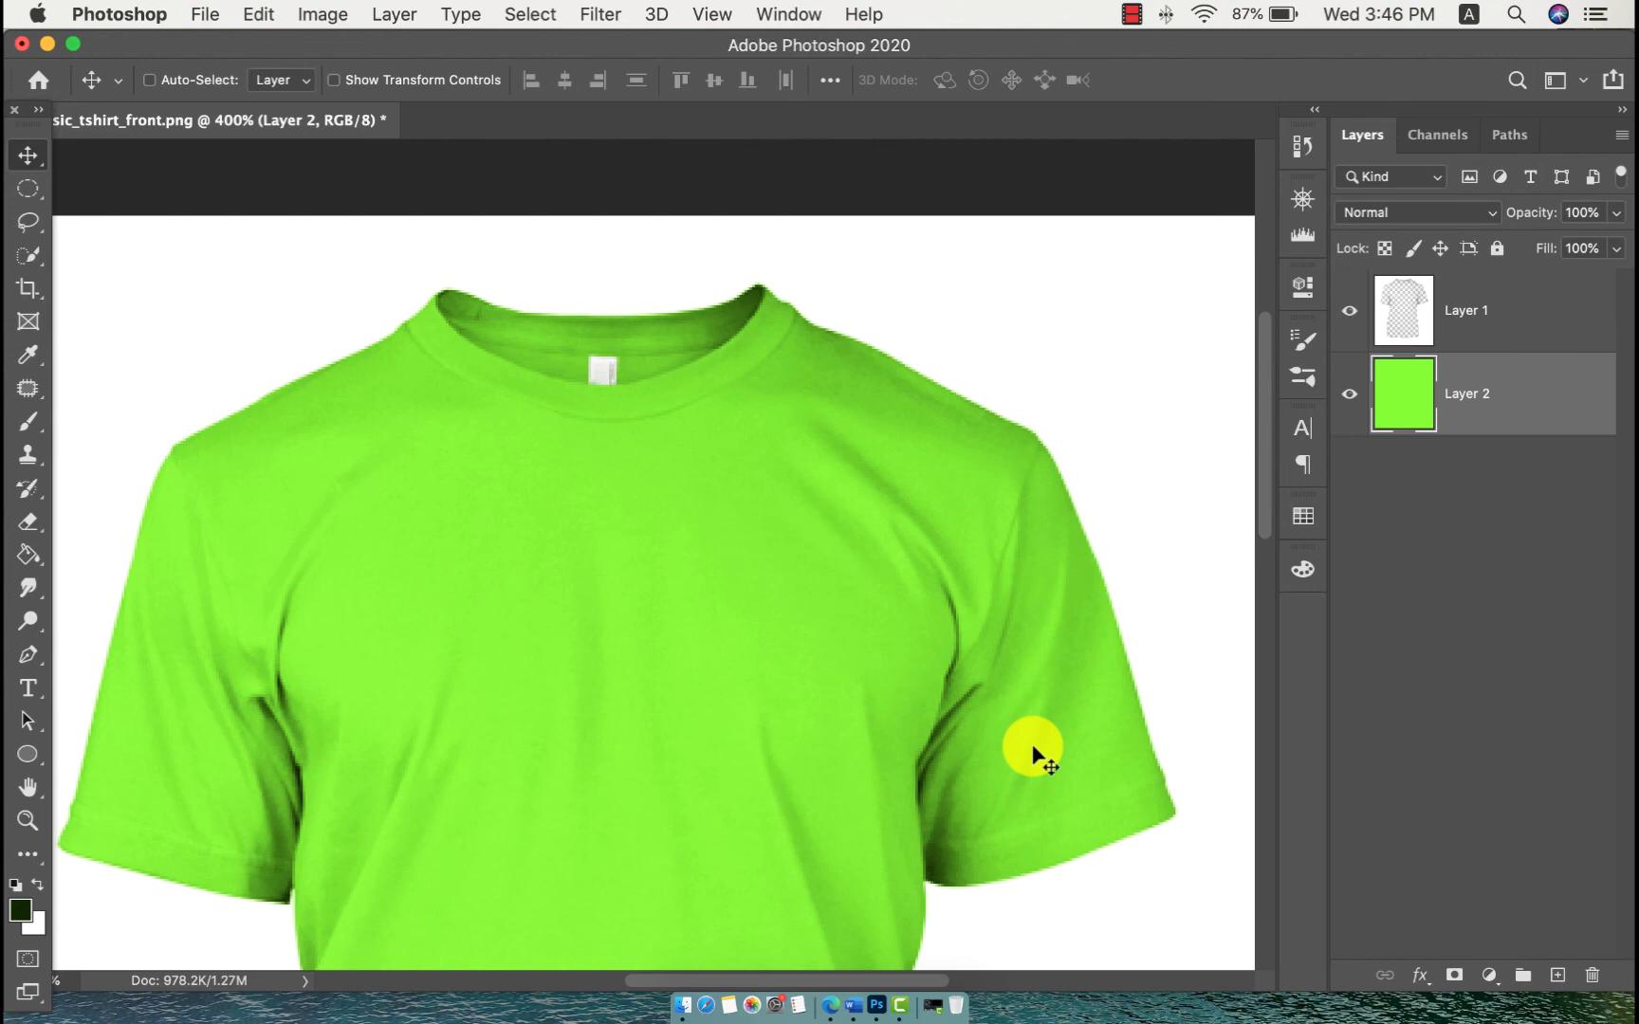
{"action": "scroll", "coordinate": [1024, 736], "scroll_direction": "down", "scroll_amount": 2}
{"action": "scroll", "coordinate": [1024, 736], "scroll_direction": "down", "scroll_amount": 2}
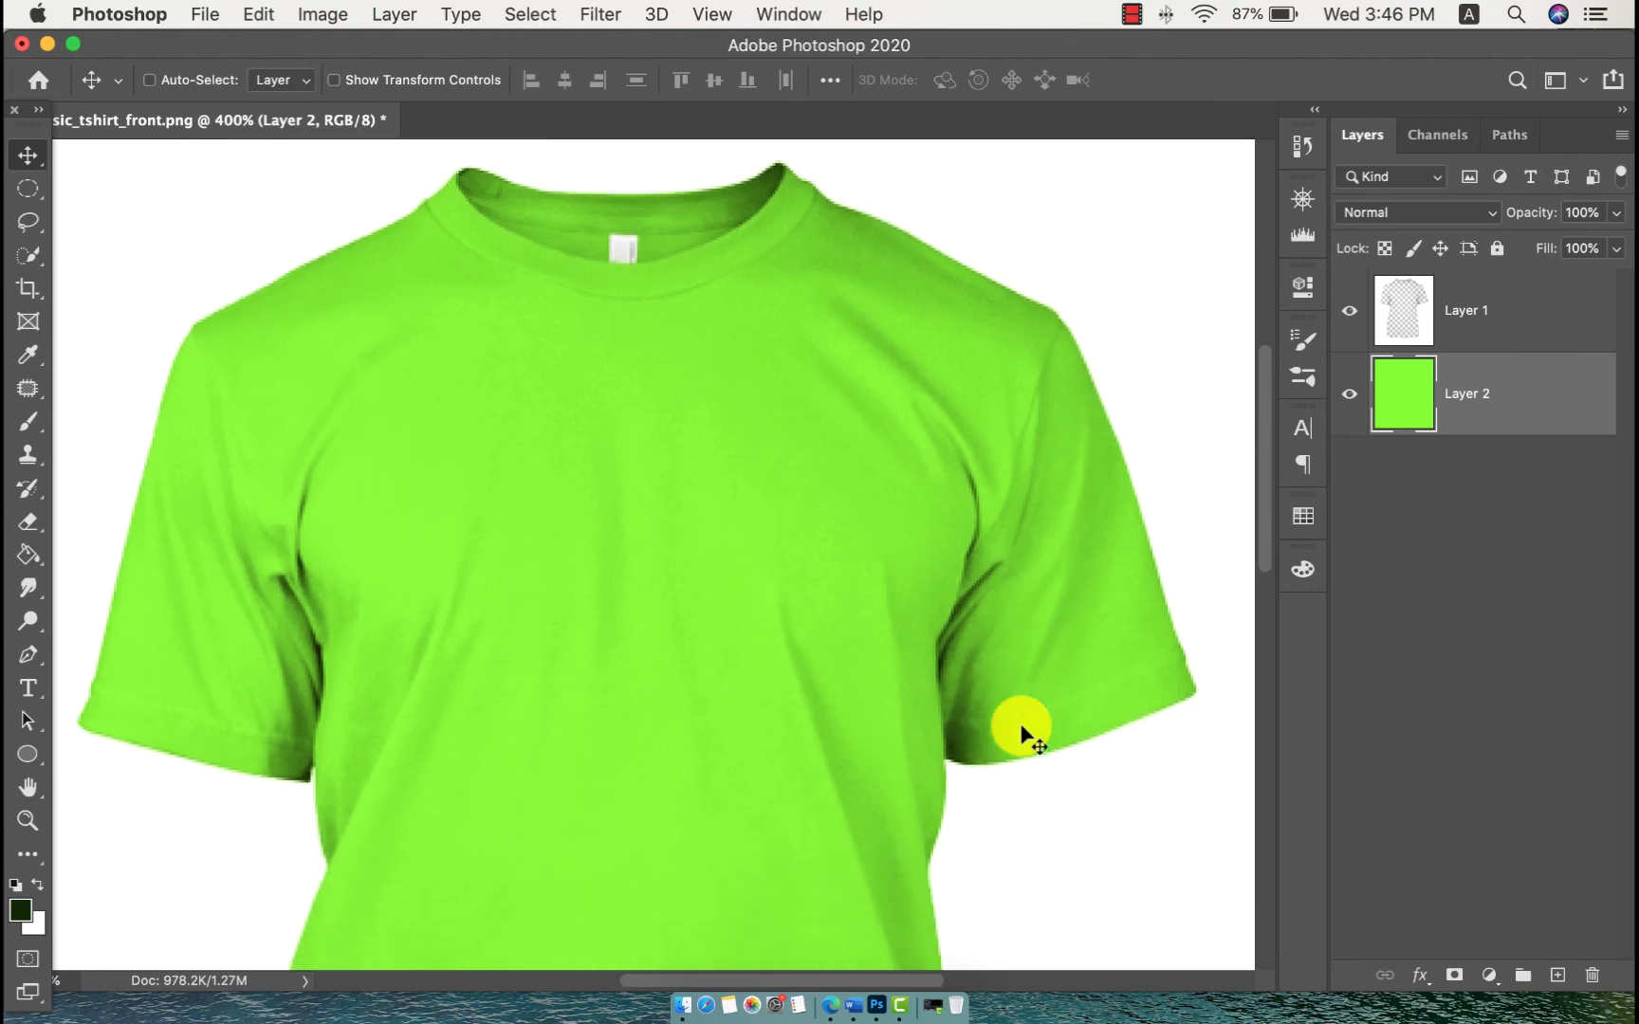
{"action": "scroll", "coordinate": [1024, 736], "scroll_direction": "down", "scroll_amount": 2}
{"action": "scroll", "coordinate": [1024, 736], "scroll_direction": "up", "scroll_amount": 2}
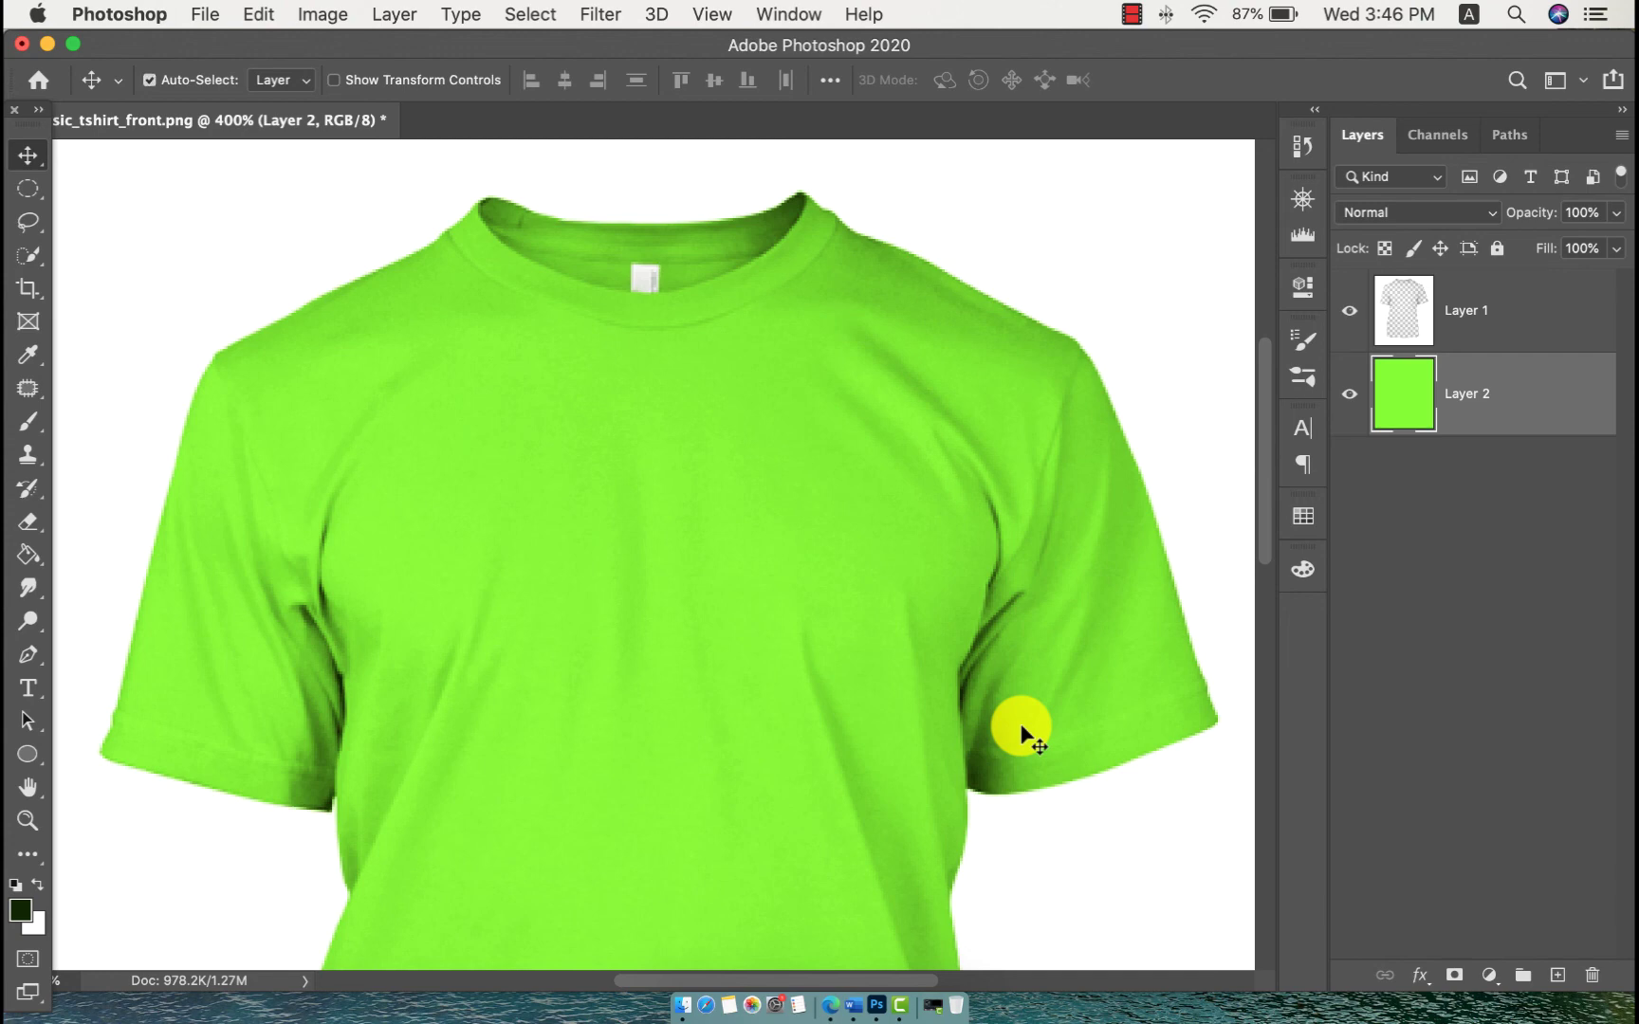
Step: Create a new 600×400 blank white document
{"action": "key", "text": "XF86AudioRaiseVolume"}
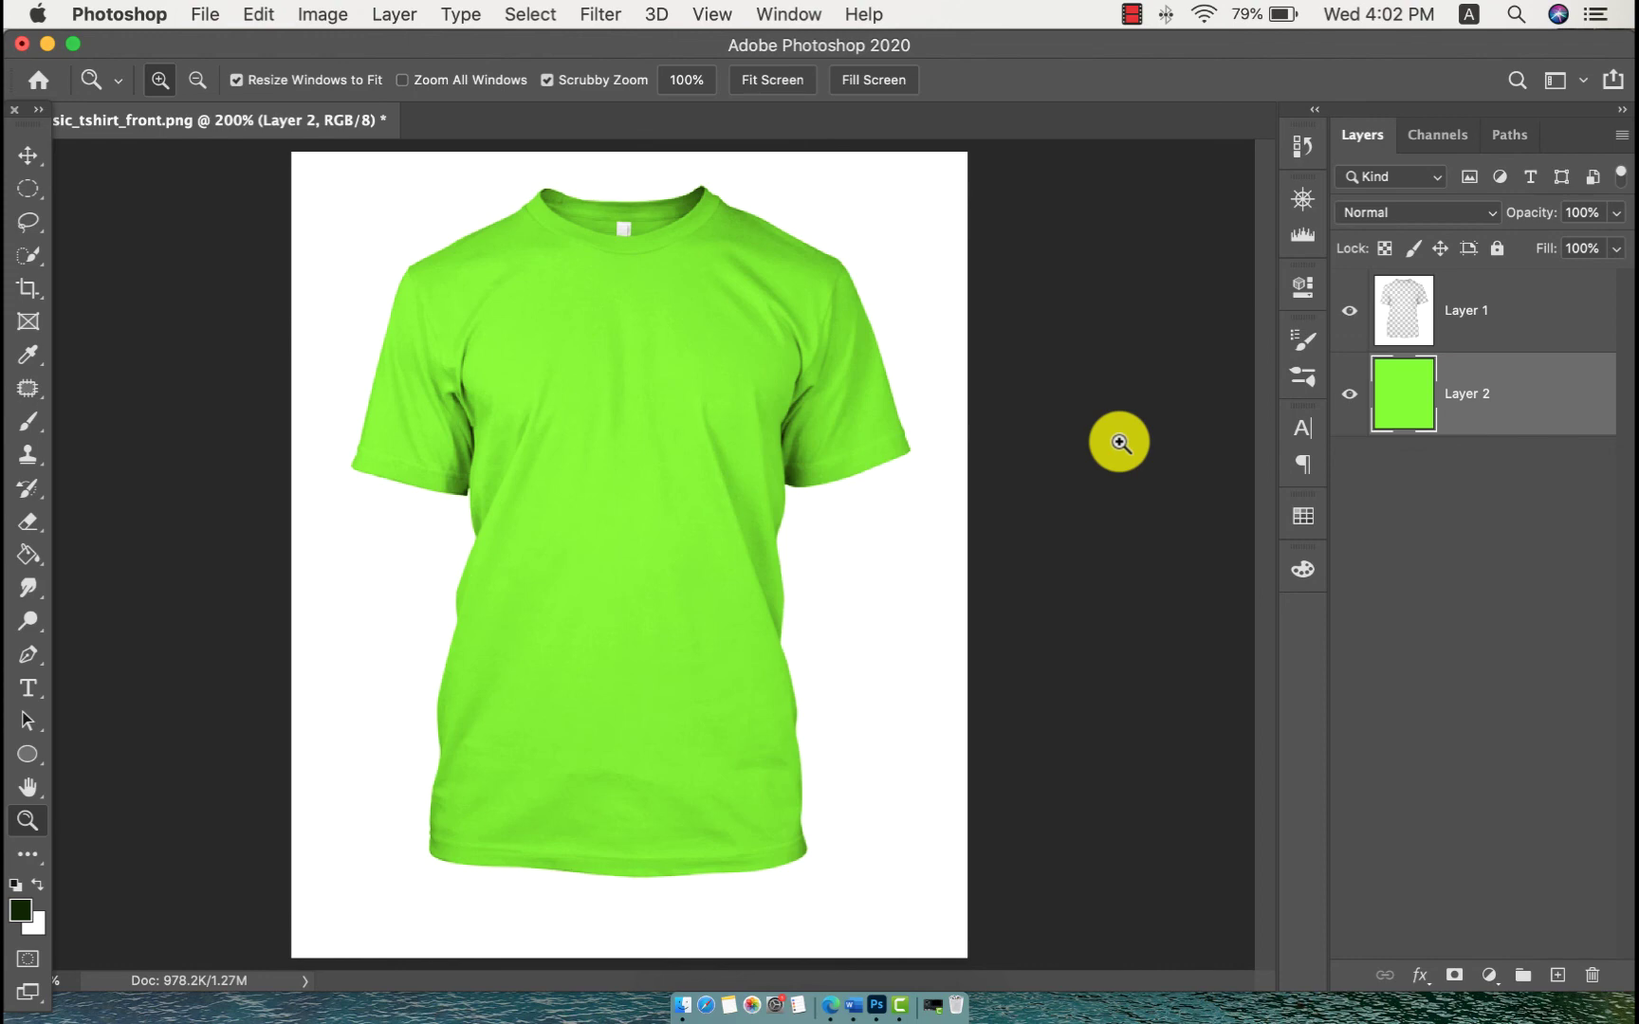
{"action": "left_click", "coordinate": [213, 16]}
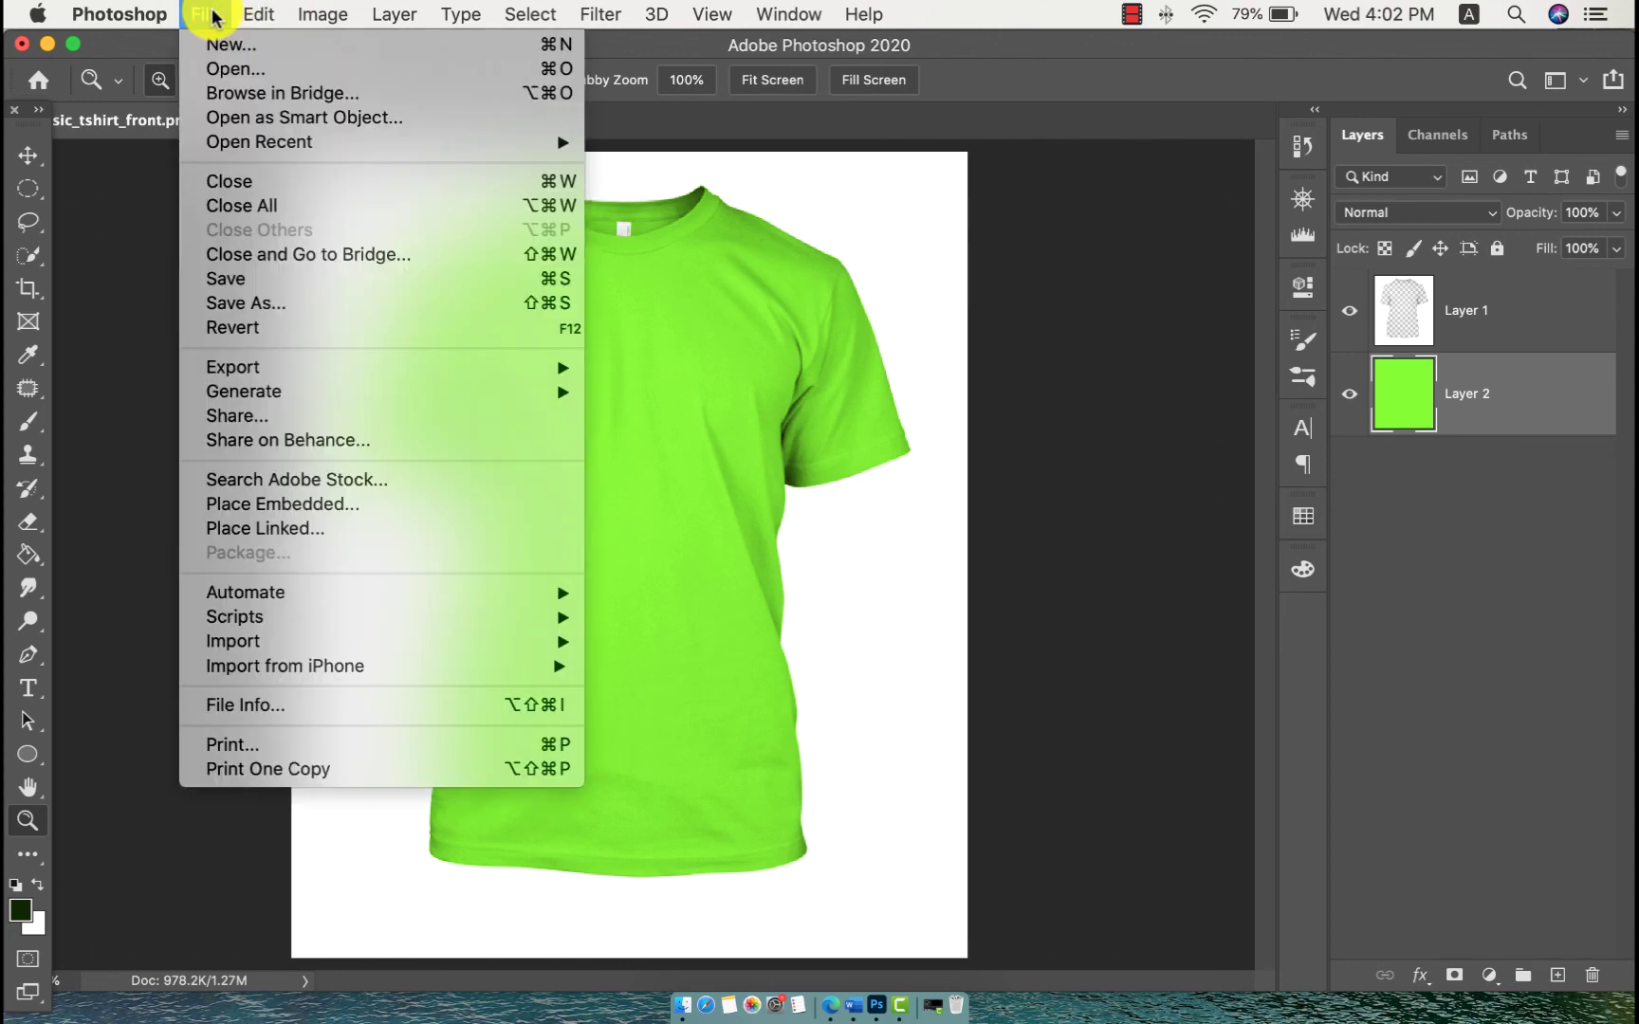
{"action": "left_click", "coordinate": [214, 41]}
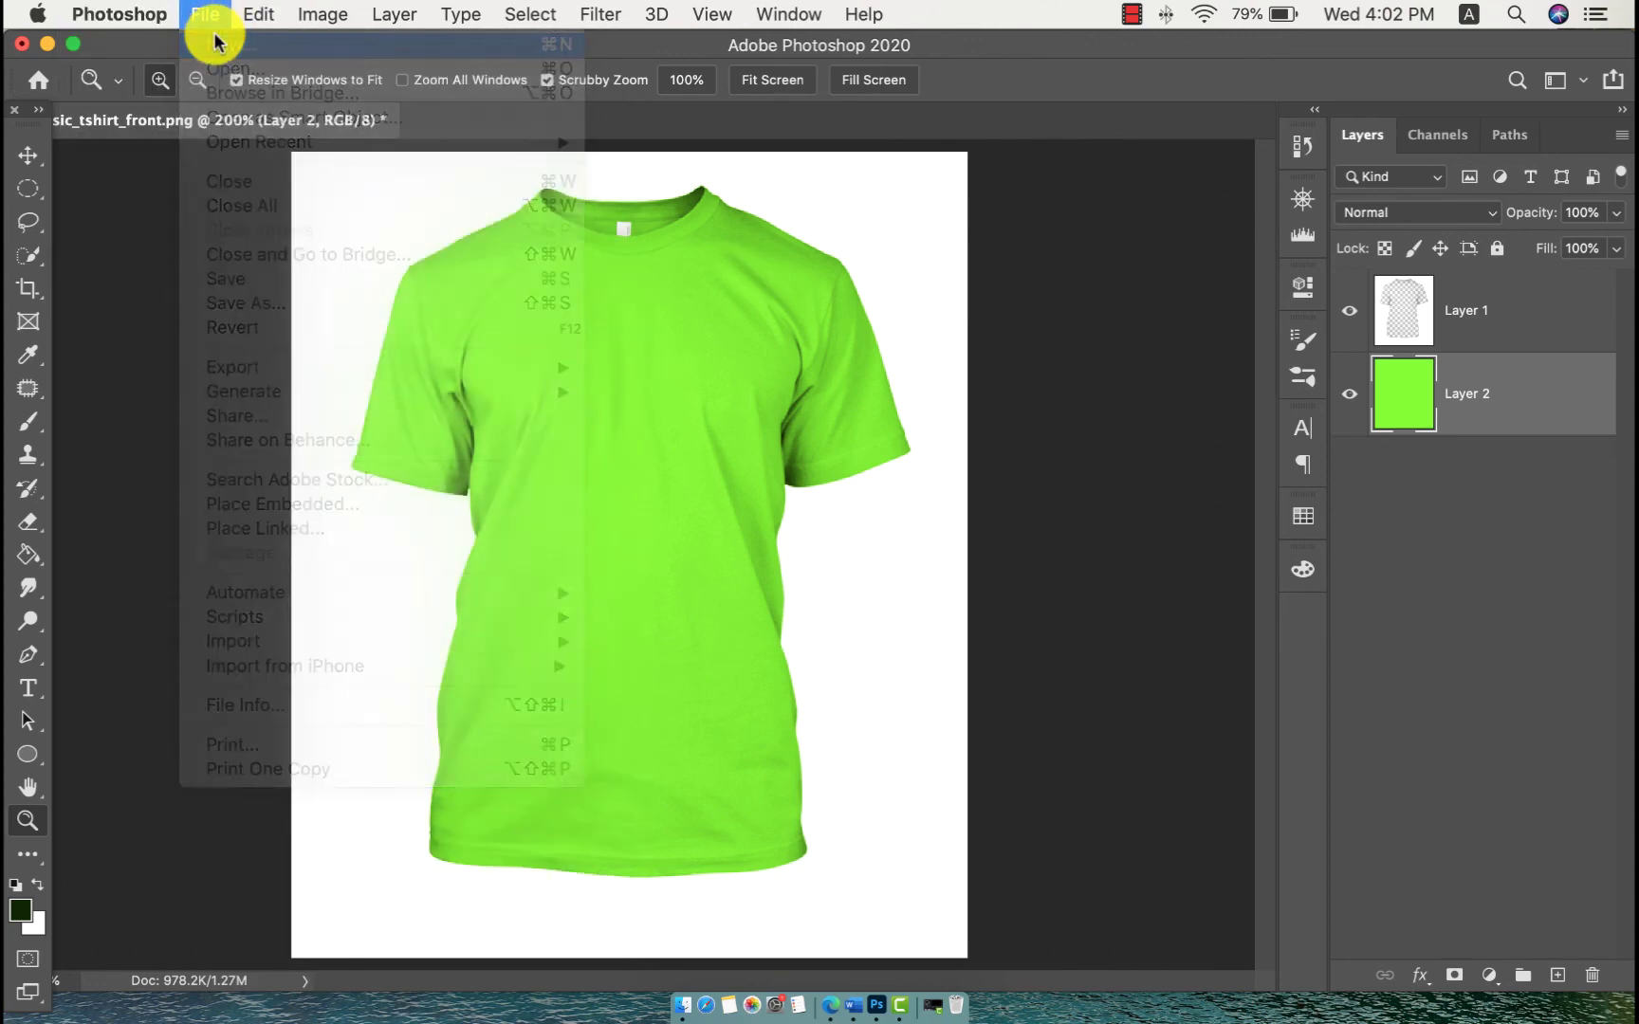
{"action": "double_click", "coordinate": [501, 521]}
Step: Cut a centred transparent circle with the Elliptical Marquee and start exporting it as PNG
{"action": "key", "text": "m"}
{"action": "left_click_drag", "start_coordinate": [510, 478], "coordinate": [1064, 717]}
{"action": "left_click_drag", "start_coordinate": [524, 603], "coordinate": [615, 587]}
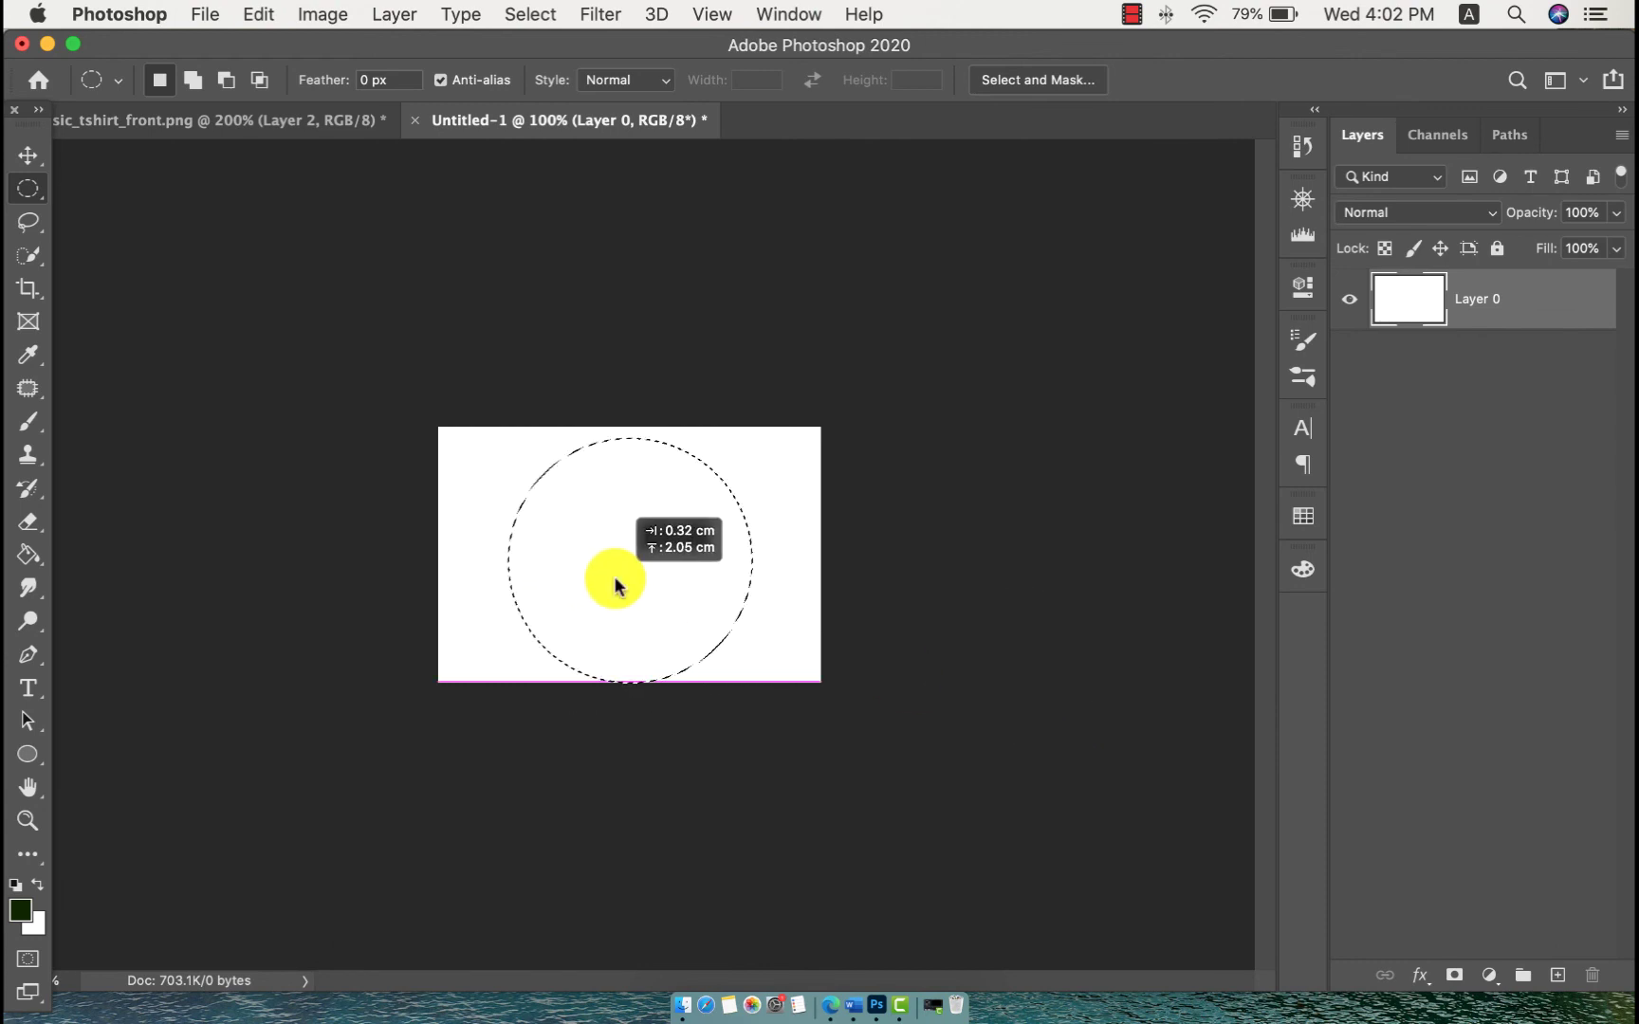
{"action": "key", "text": "BackSpace"}
{"action": "key", "text": "super+plus"}
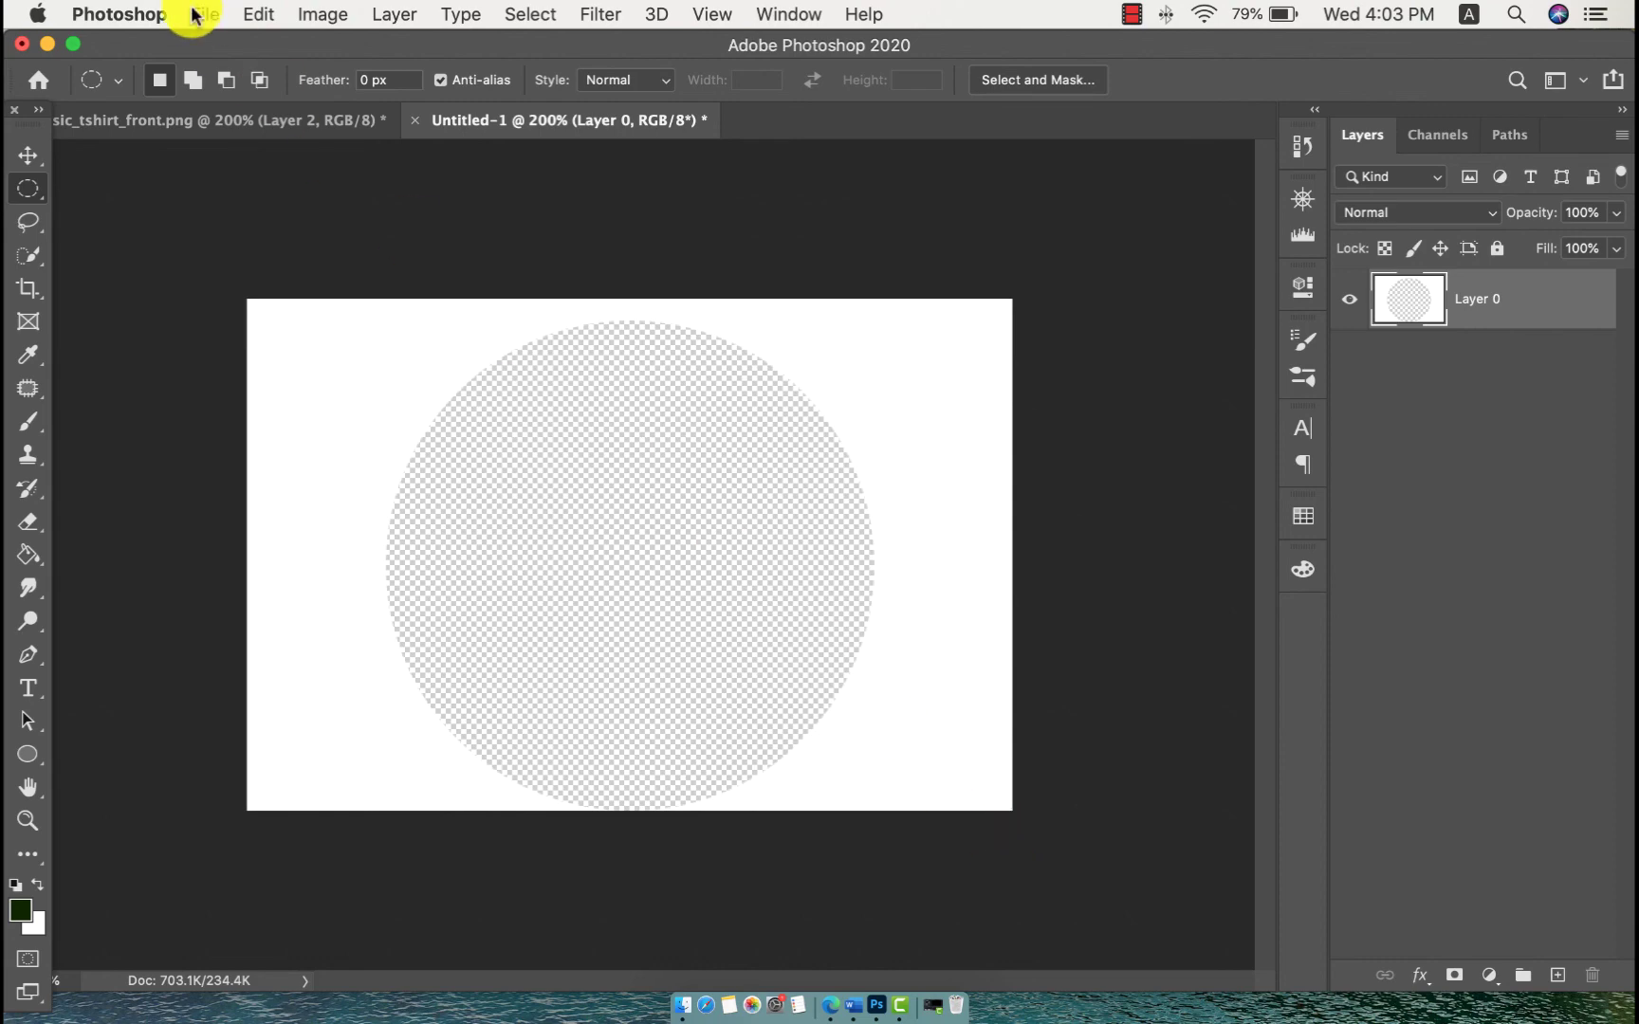
{"action": "left_click", "coordinate": [196, 13]}
{"action": "key", "text": "alt+shift+super+w"}
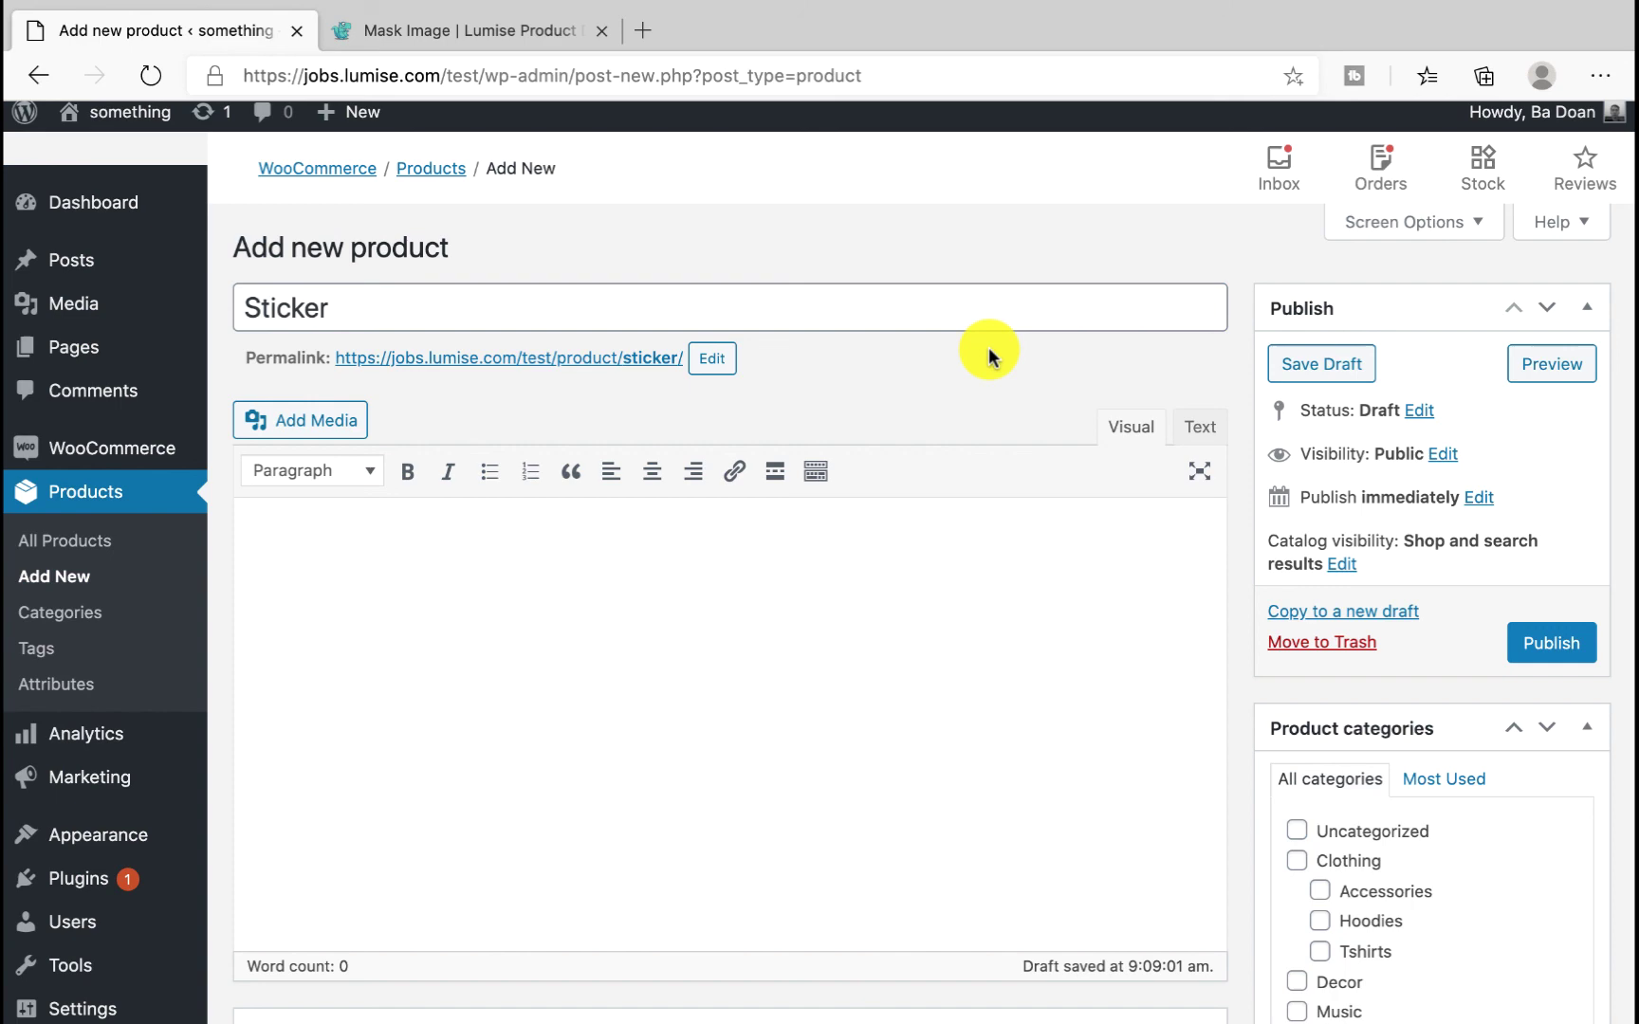
{"action": "scroll", "coordinate": [1011, 607], "scroll_direction": "down", "scroll_amount": 4}
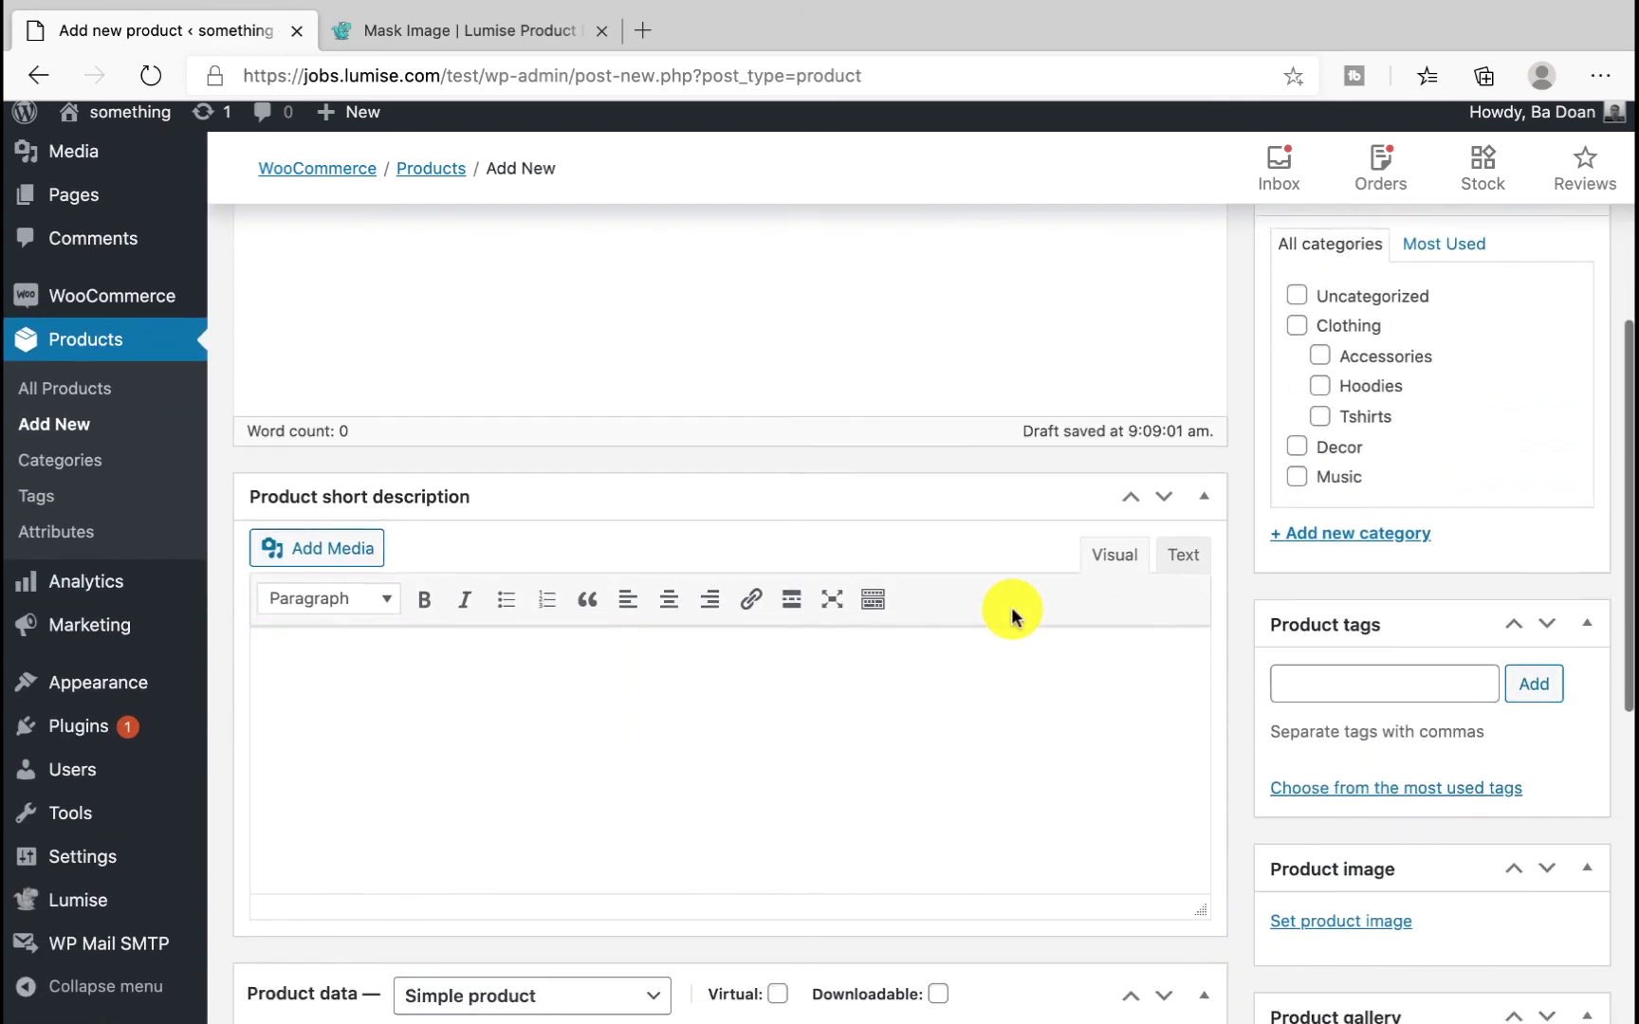
{"action": "scroll", "coordinate": [1012, 607], "scroll_direction": "down", "scroll_amount": 6}
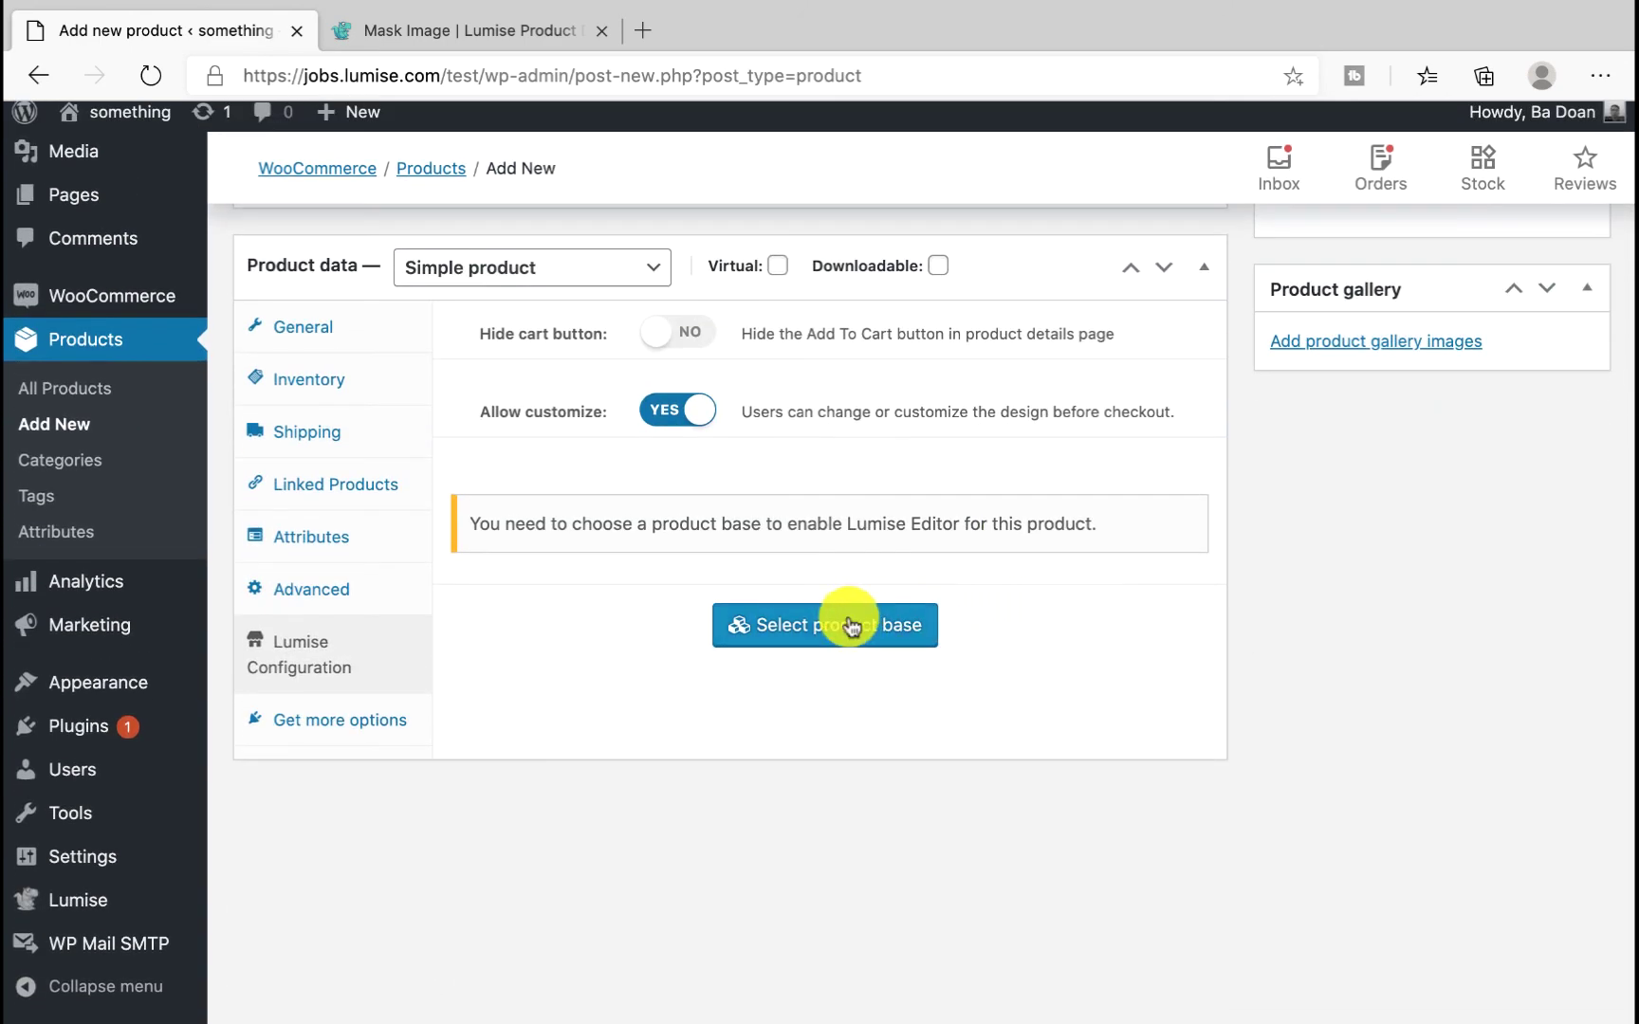
Step: Start creating a new Lumise product base for the Sticker product
{"action": "left_click", "coordinate": [850, 622]}
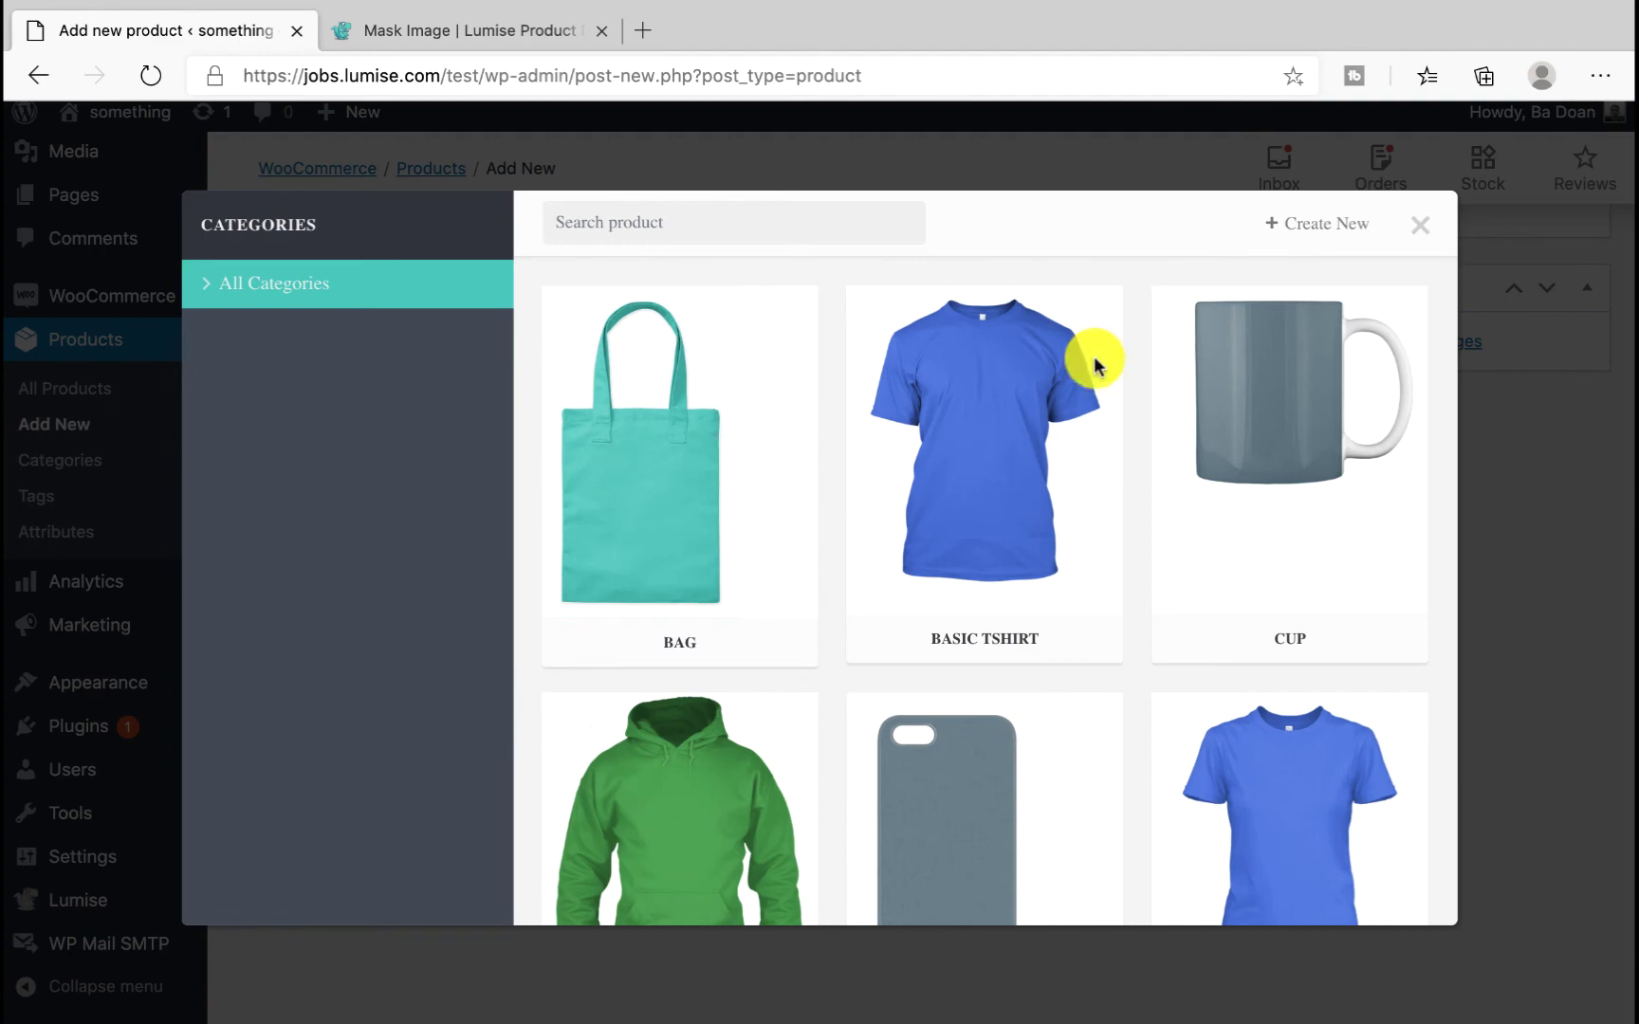
{"action": "left_click", "coordinate": [1271, 228]}
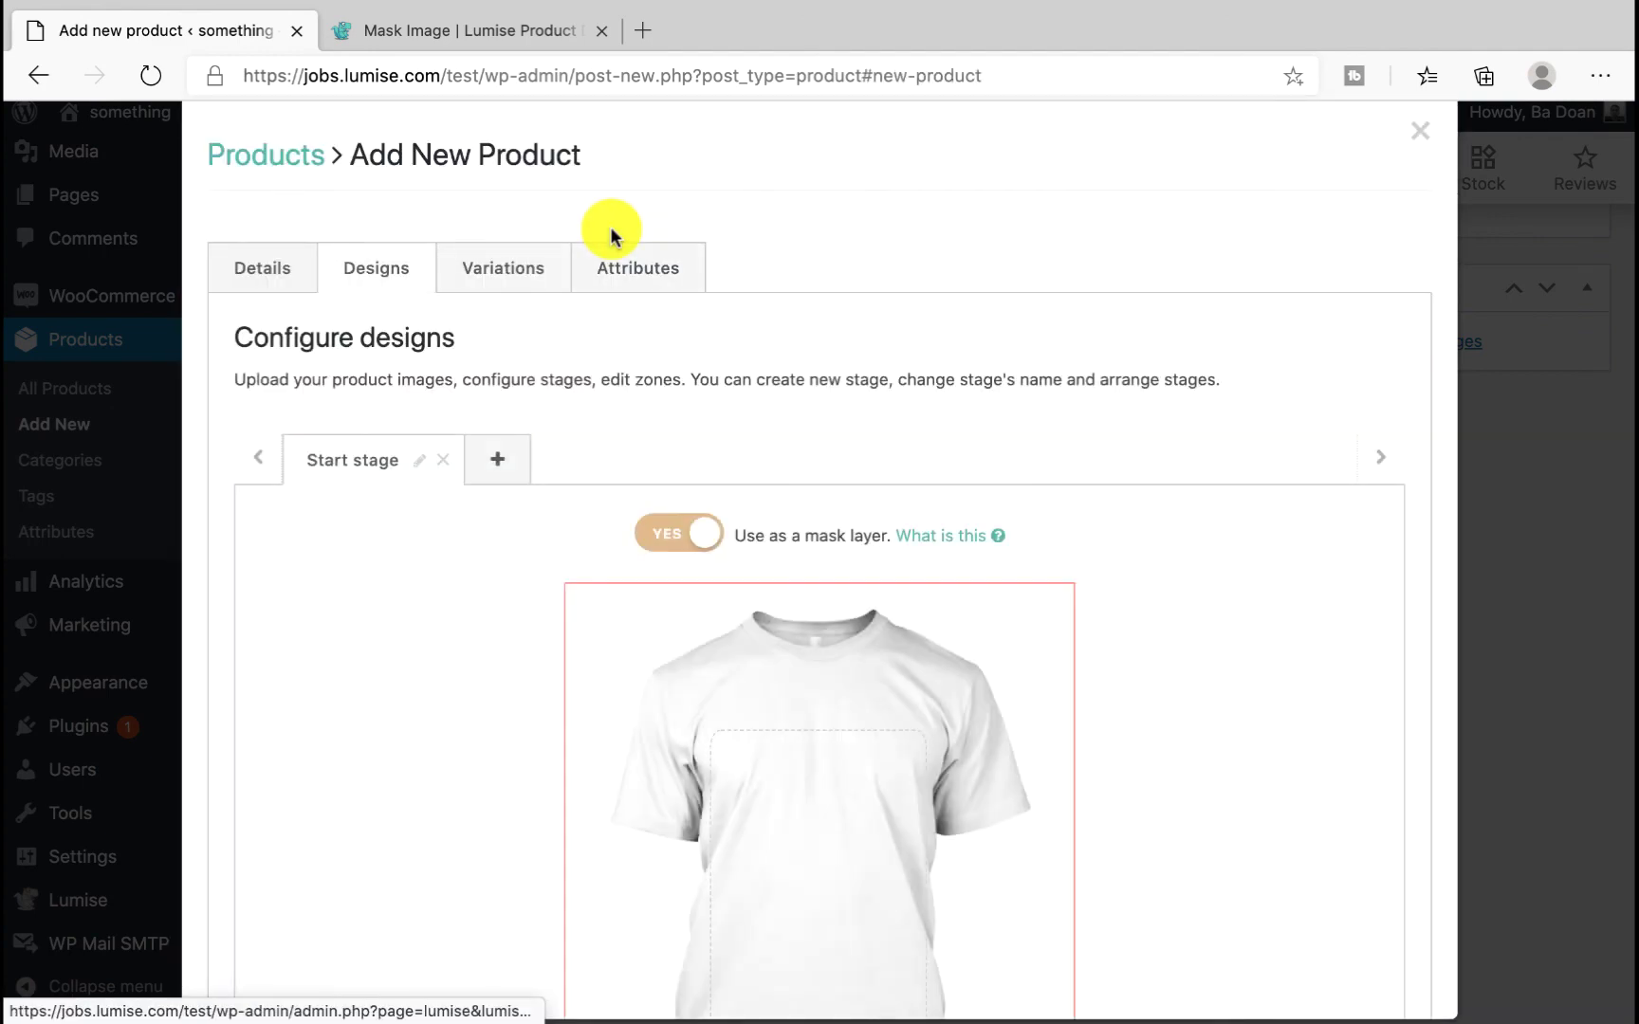
{"action": "scroll", "coordinate": [630, 283], "scroll_direction": "down", "scroll_amount": 5}
Step: Upload SAMPLE.png and use it as the product base image
{"action": "left_click", "coordinate": [848, 826]}
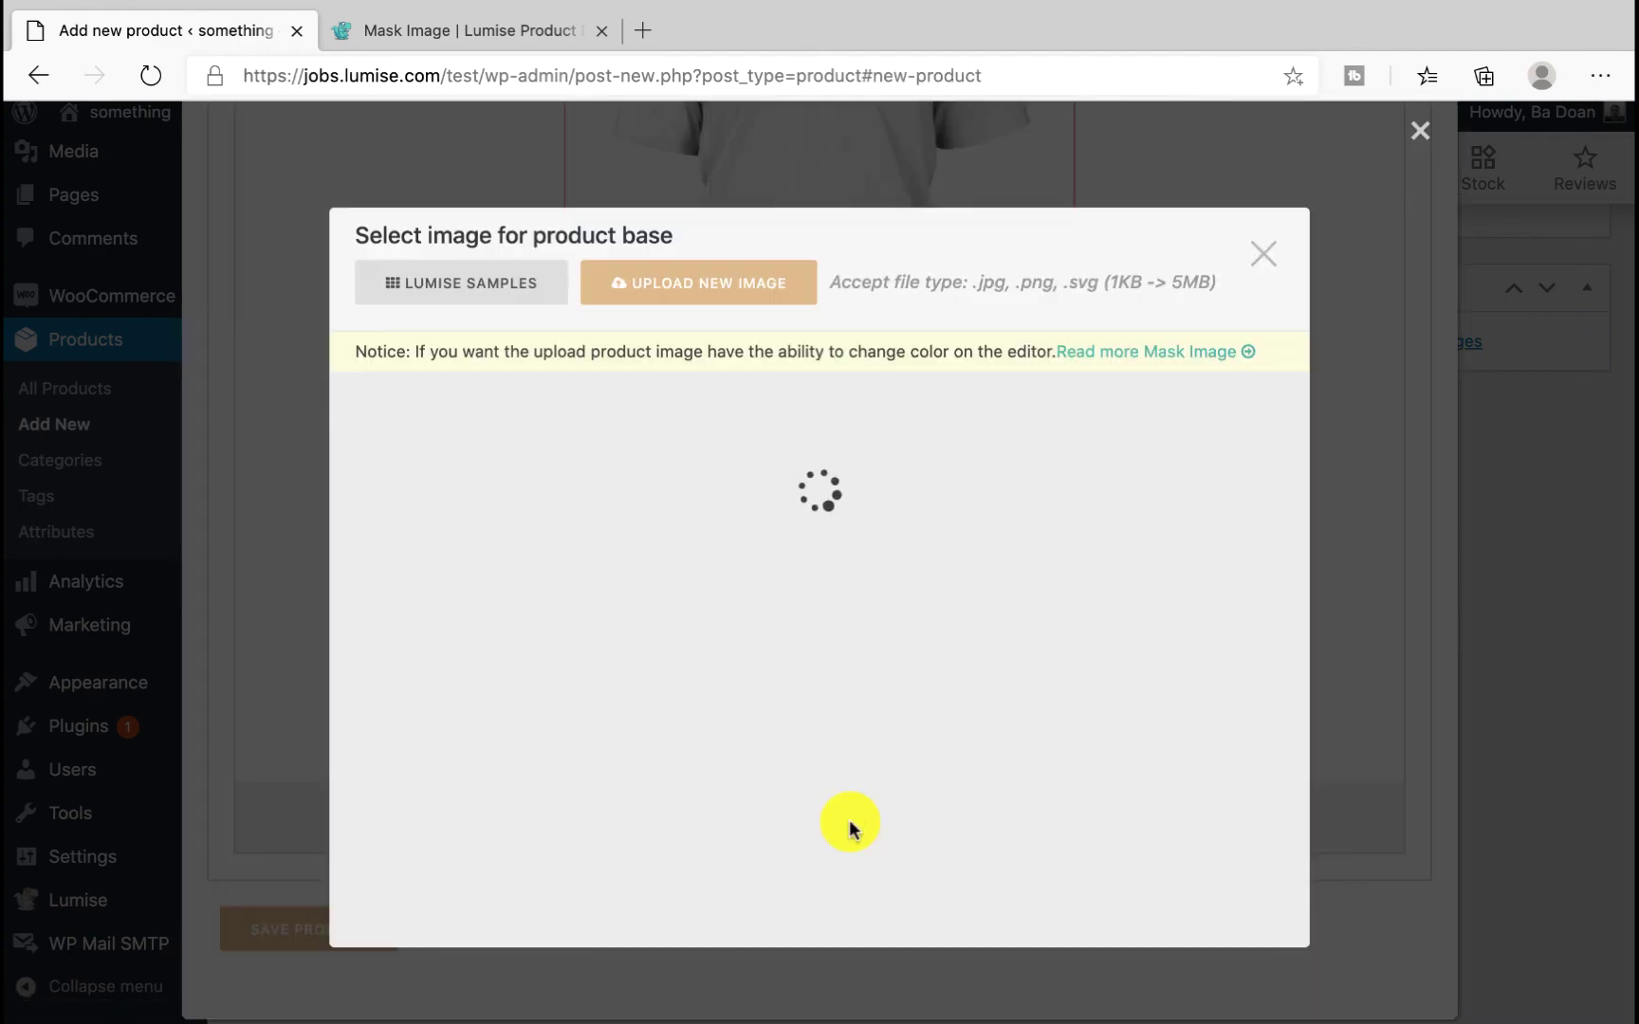
{"action": "left_click", "coordinate": [709, 290]}
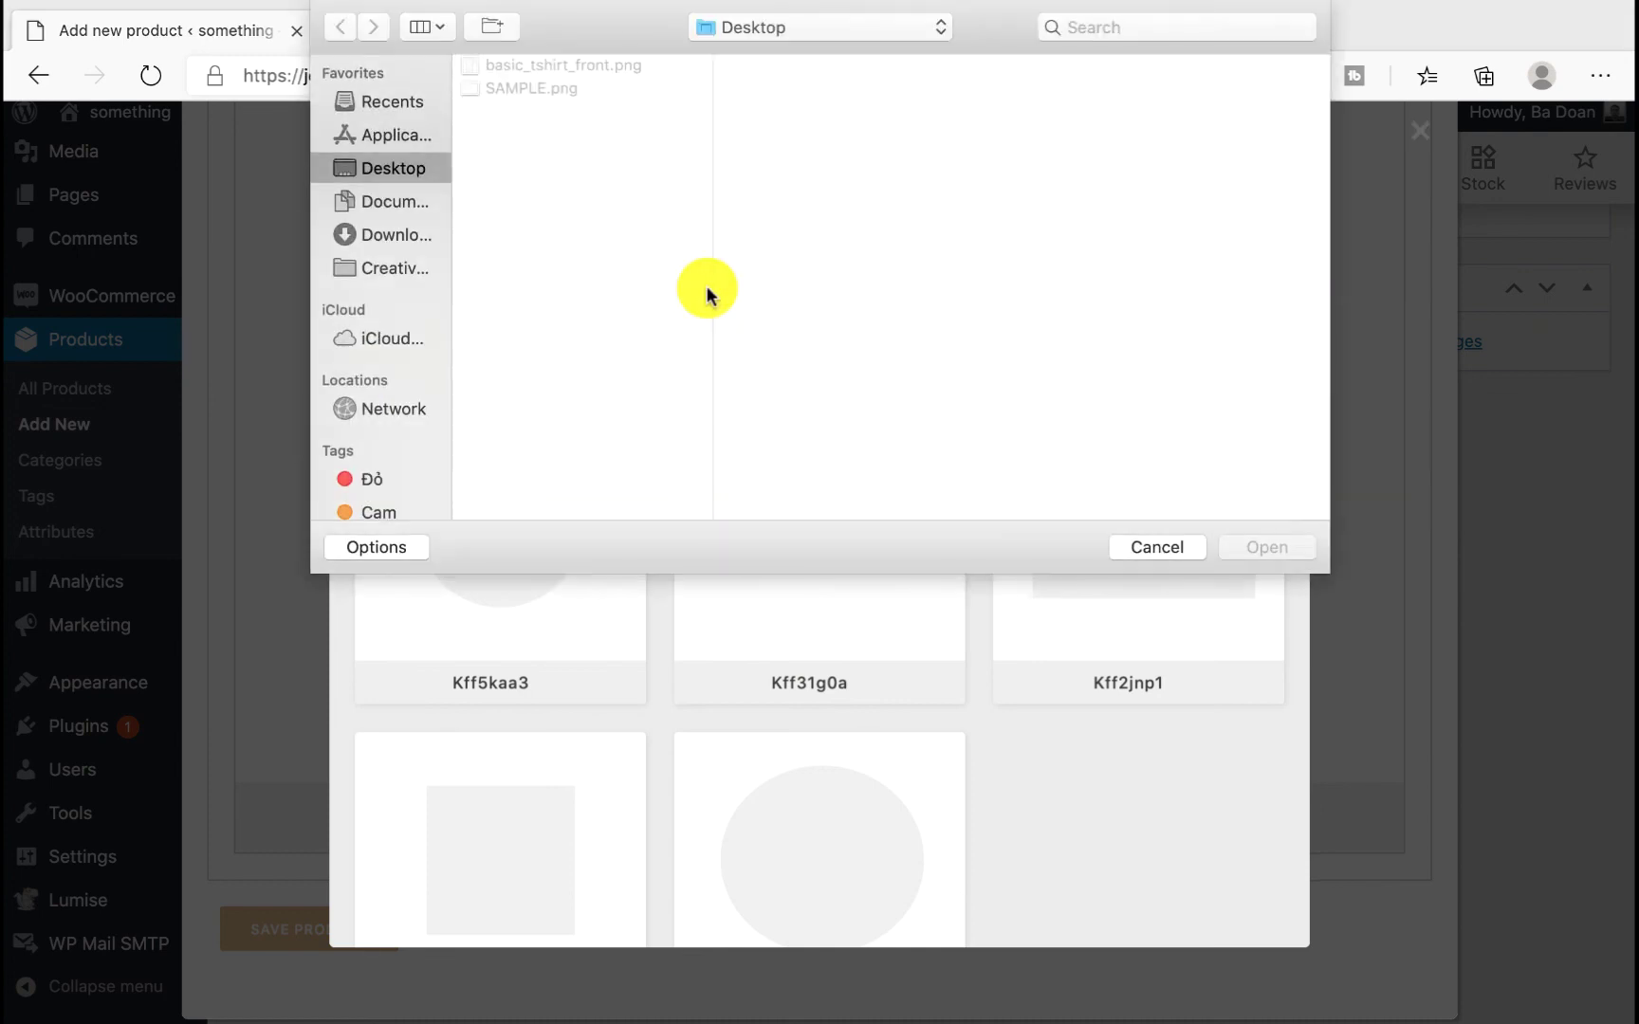
{"action": "left_click", "coordinate": [560, 86]}
{"action": "left_click", "coordinate": [1256, 548]}
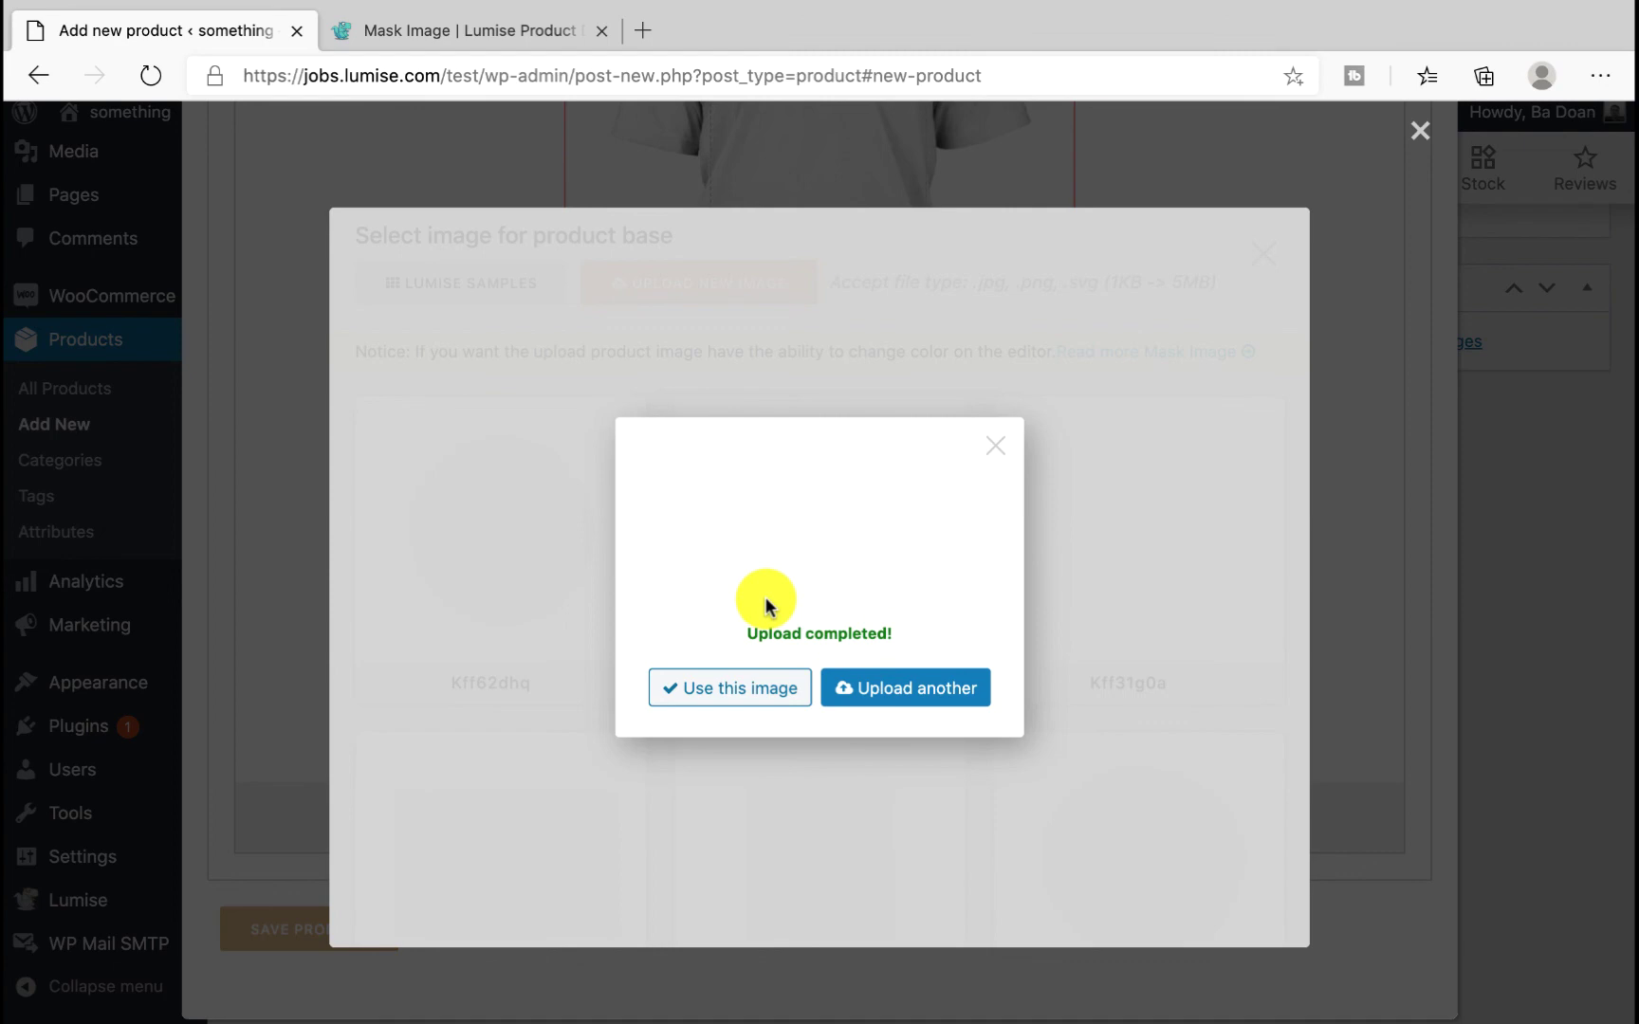
{"action": "left_click", "coordinate": [731, 687]}
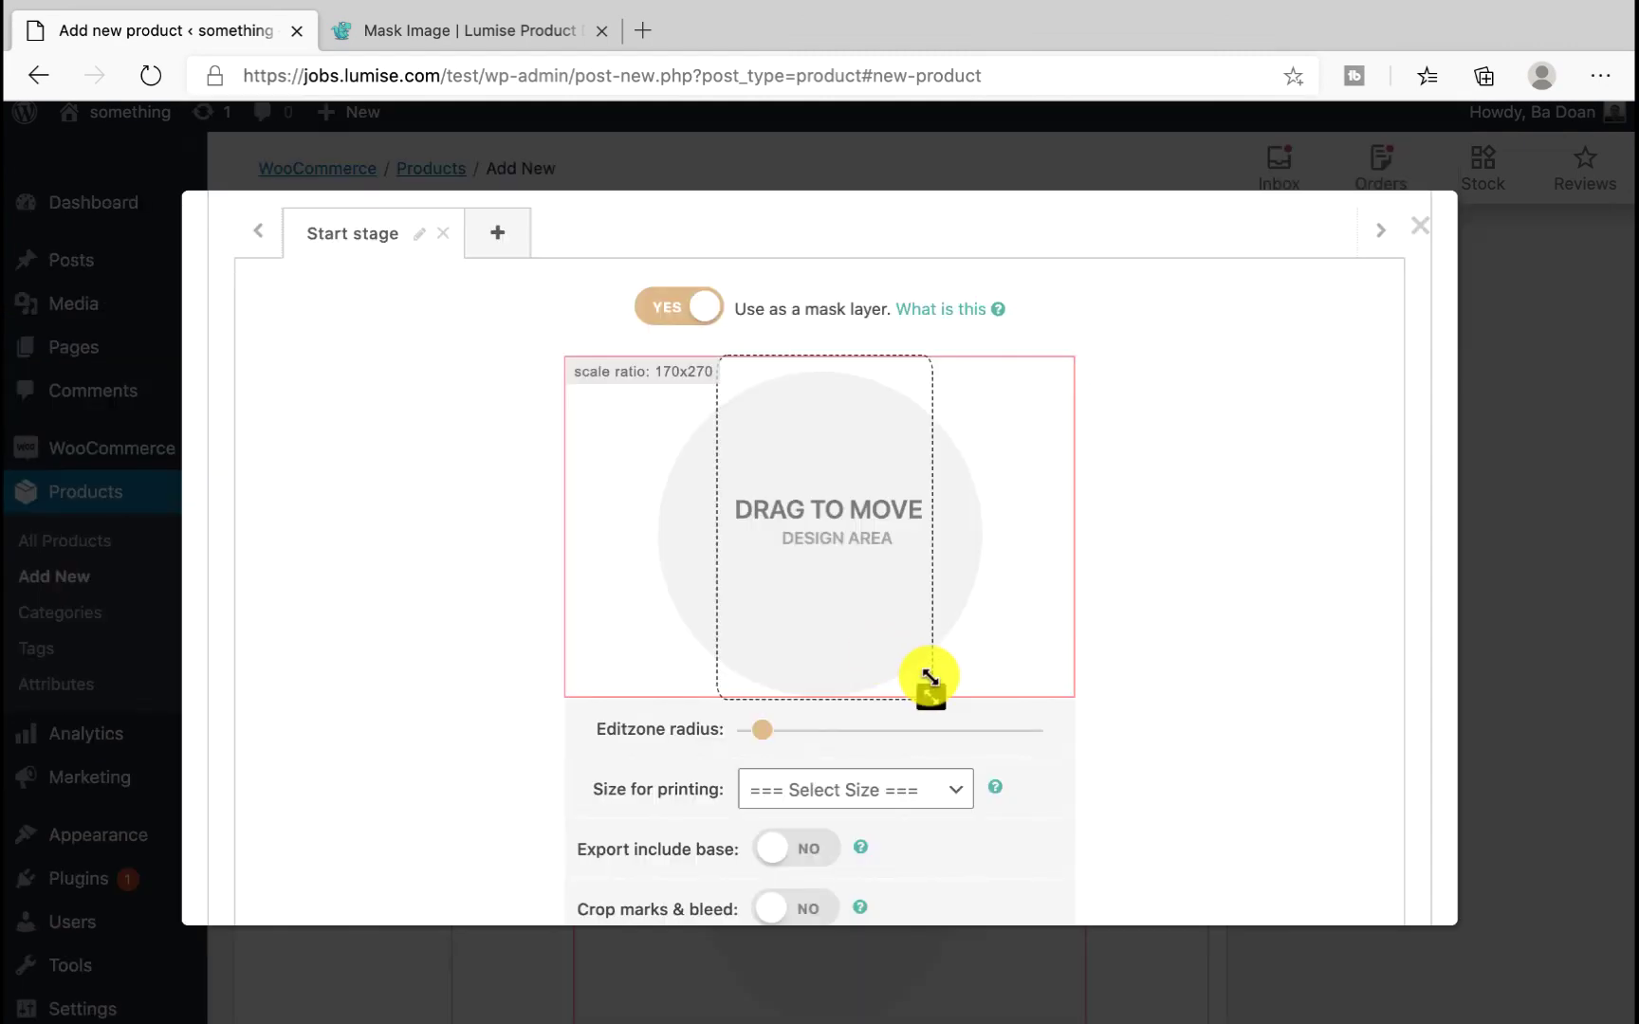
Step: Round the design area into a circle, save the product base and reopen it for editing
{"action": "left_click_drag", "start_coordinate": [761, 730], "coordinate": [937, 729]}
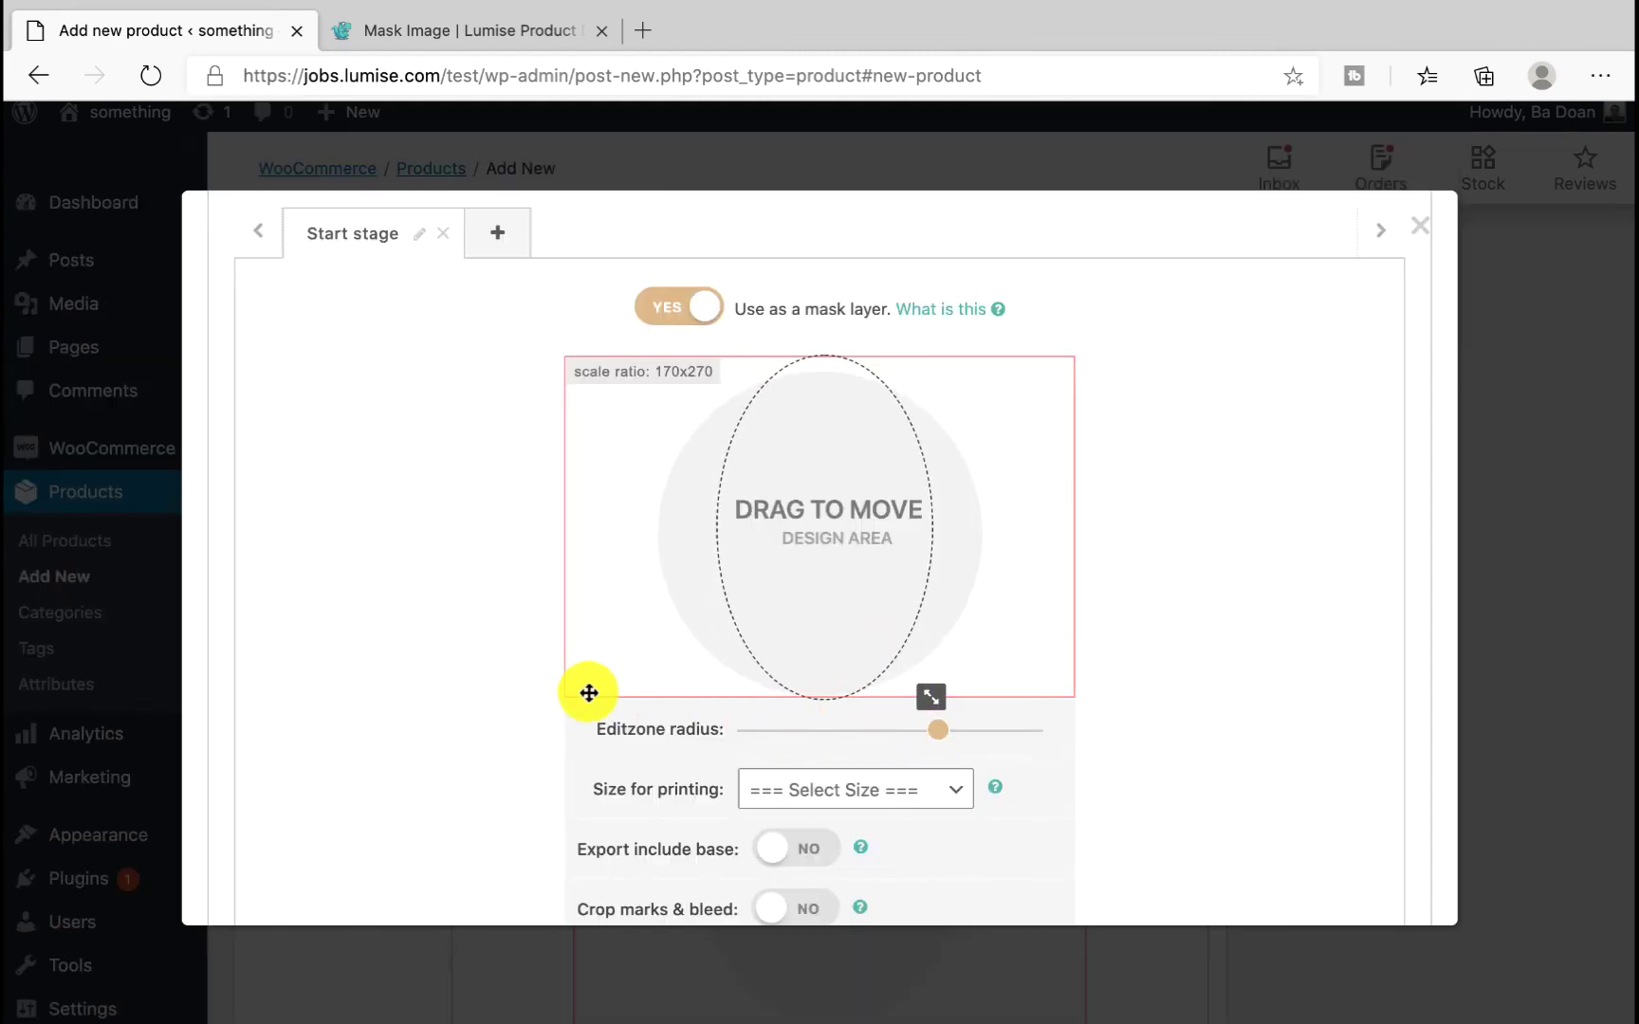
{"action": "scroll", "coordinate": [590, 693], "scroll_direction": "down", "scroll_amount": 3}
{"action": "scroll", "coordinate": [575, 694], "scroll_direction": "down", "scroll_amount": 2}
{"action": "left_click", "coordinate": [330, 851]}
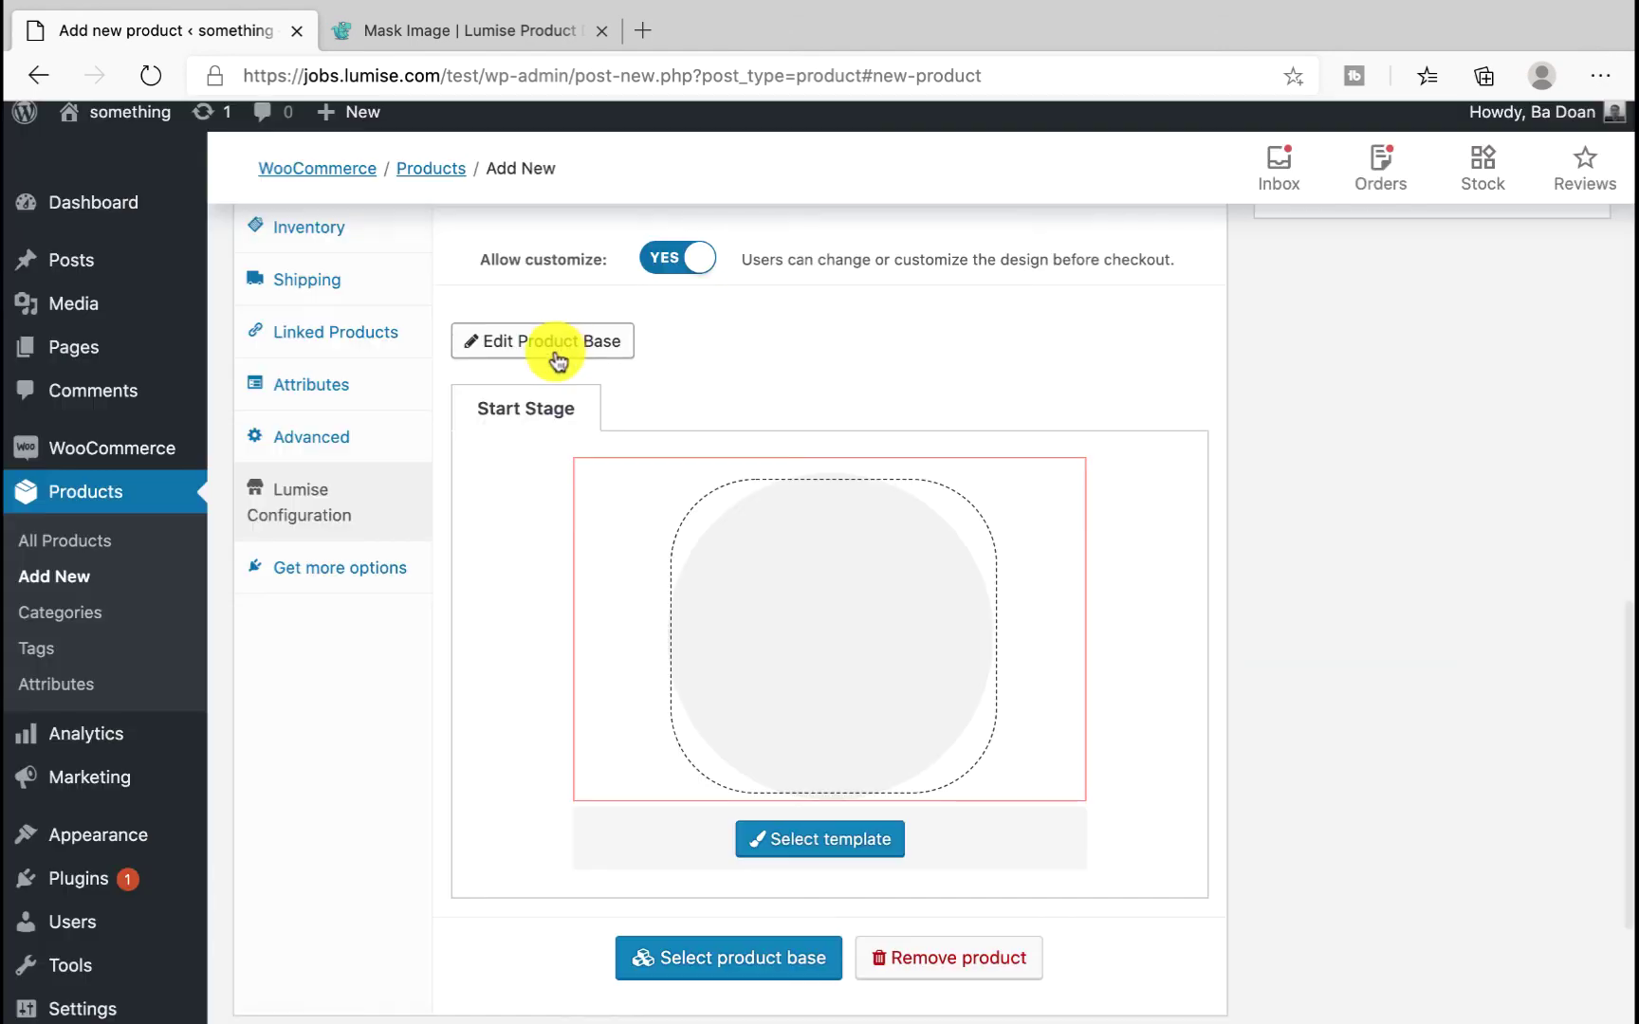
{"action": "left_click", "coordinate": [559, 350]}
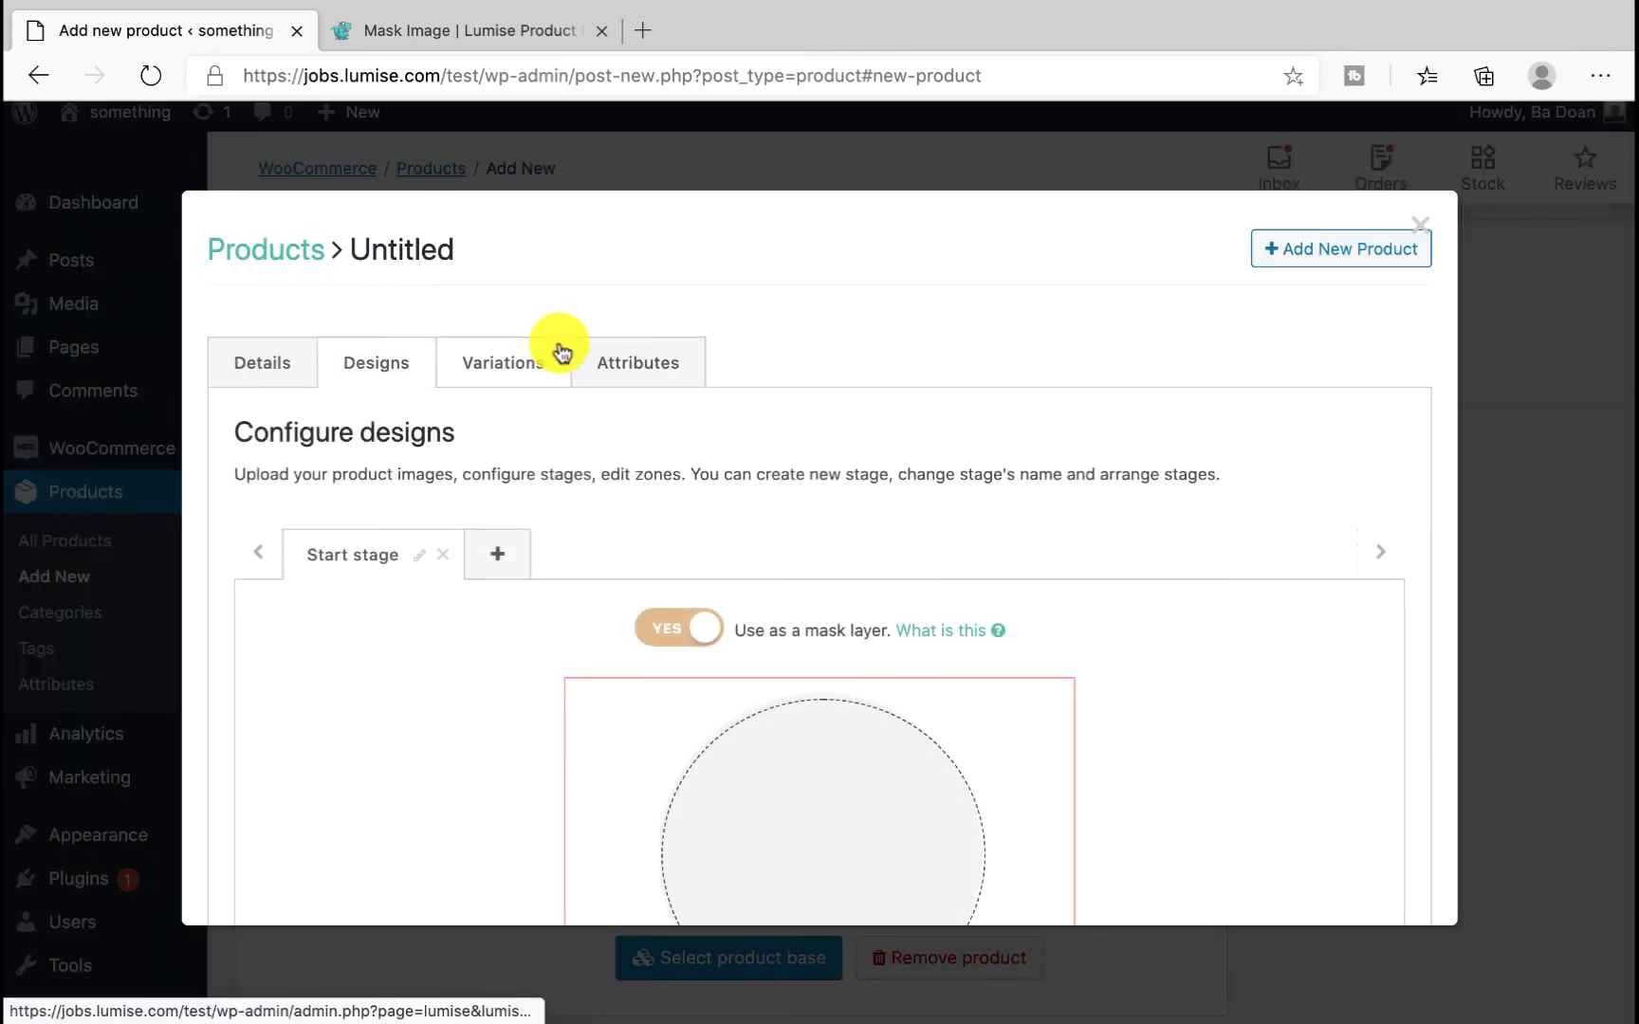
Step: Add a Product colors attribute named Collor to the product base
{"action": "left_click", "coordinate": [652, 363]}
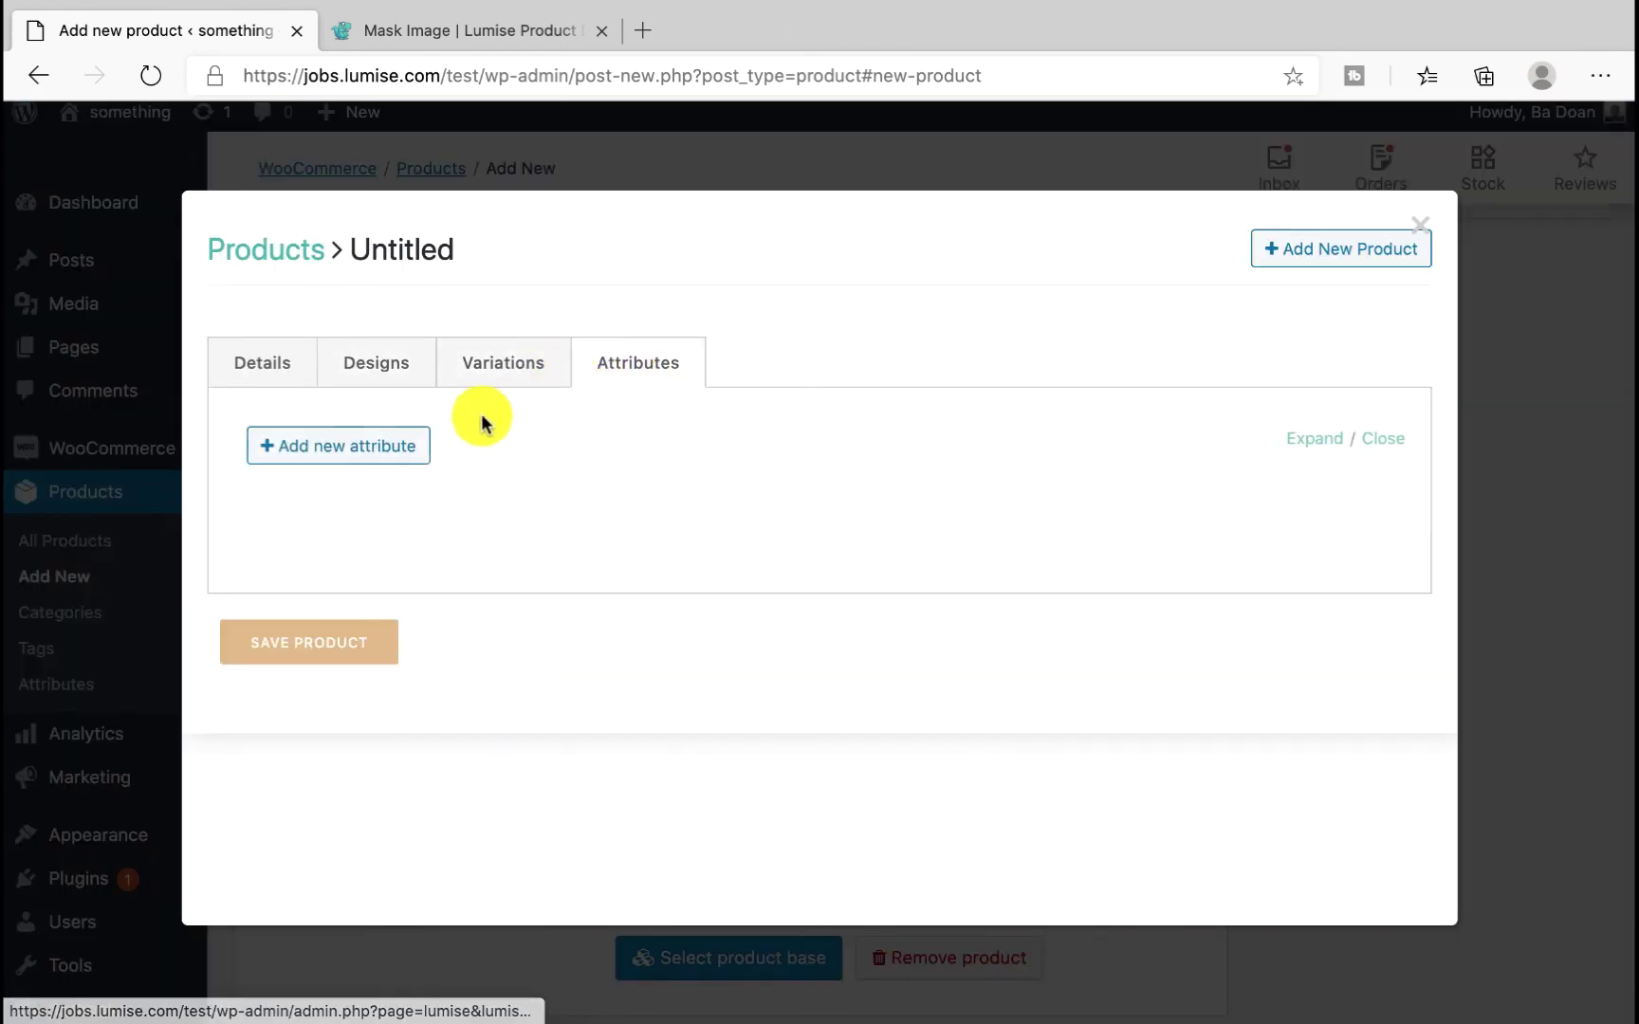
{"action": "left_click", "coordinate": [391, 448]}
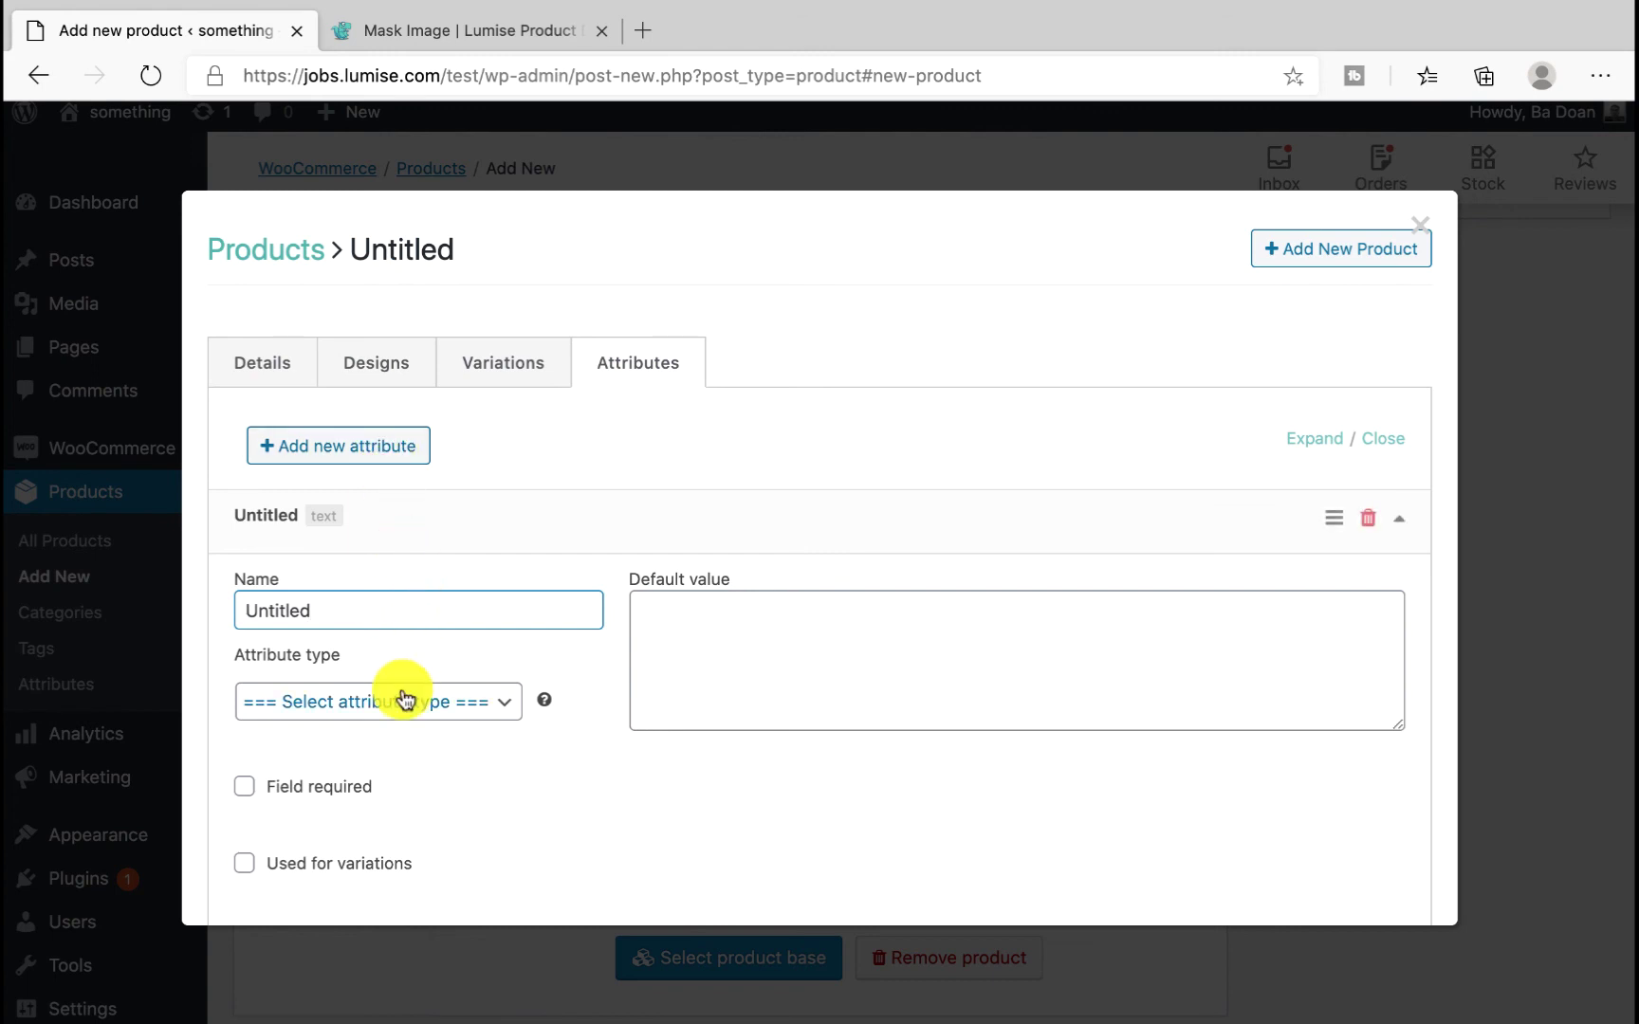
{"action": "left_click", "coordinate": [400, 699]}
{"action": "left_click", "coordinate": [431, 780]}
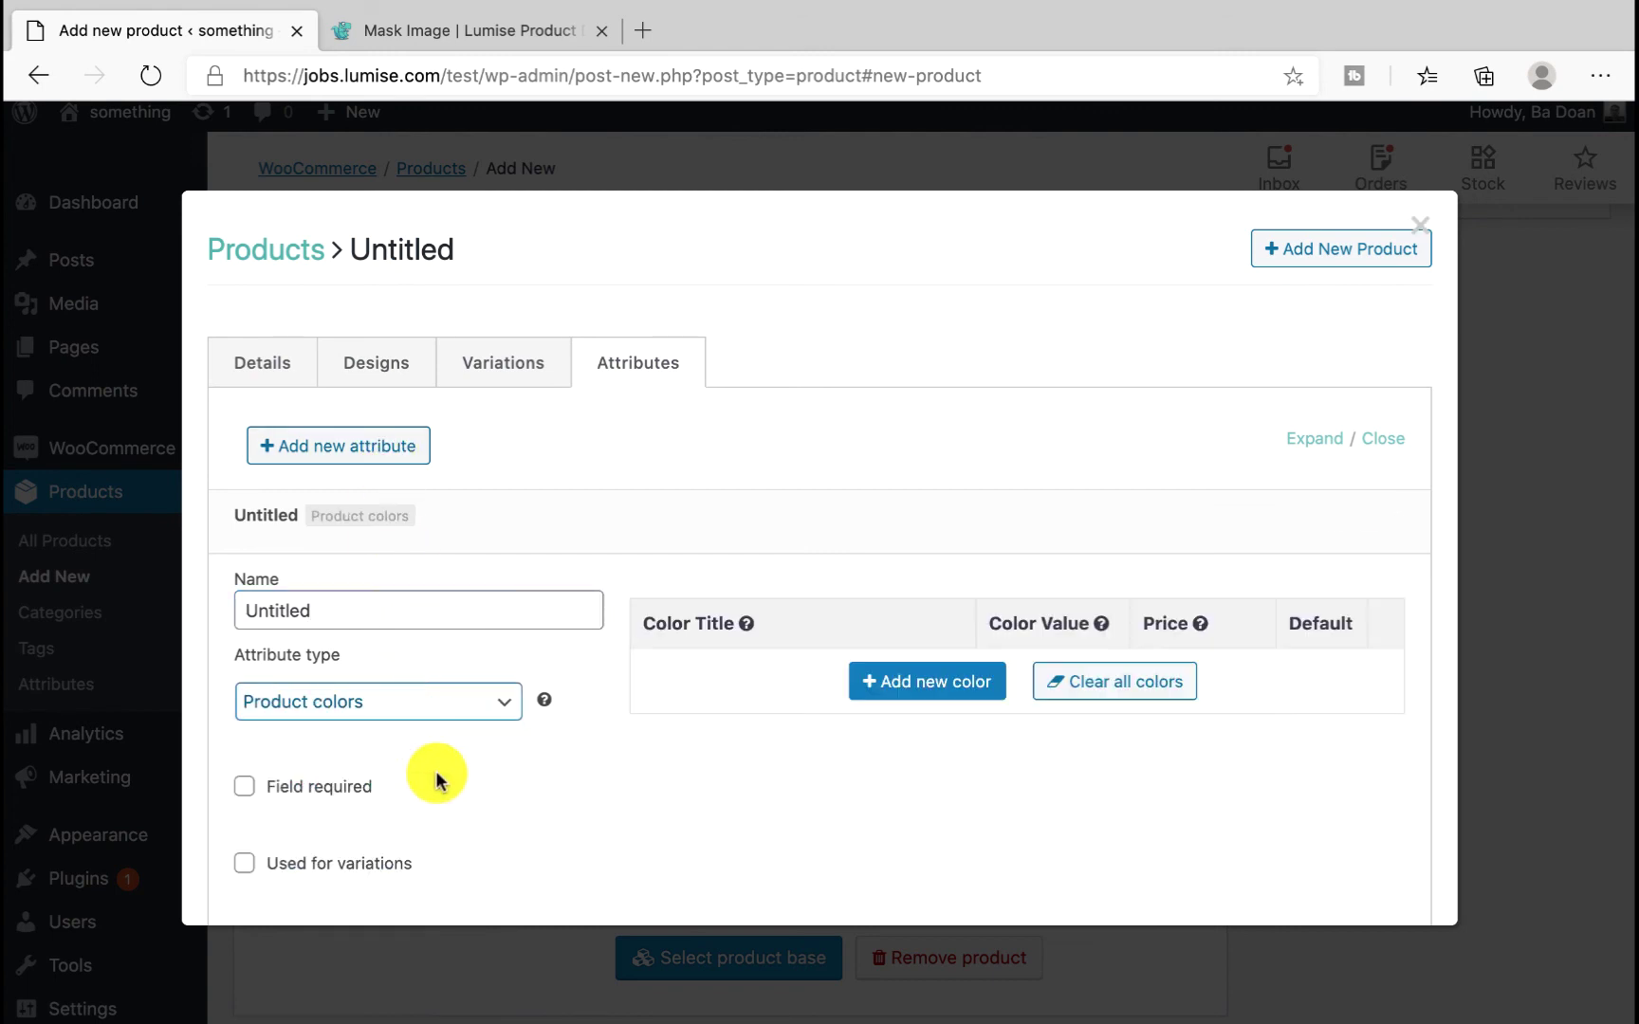
{"action": "double_click", "coordinate": [467, 611]}
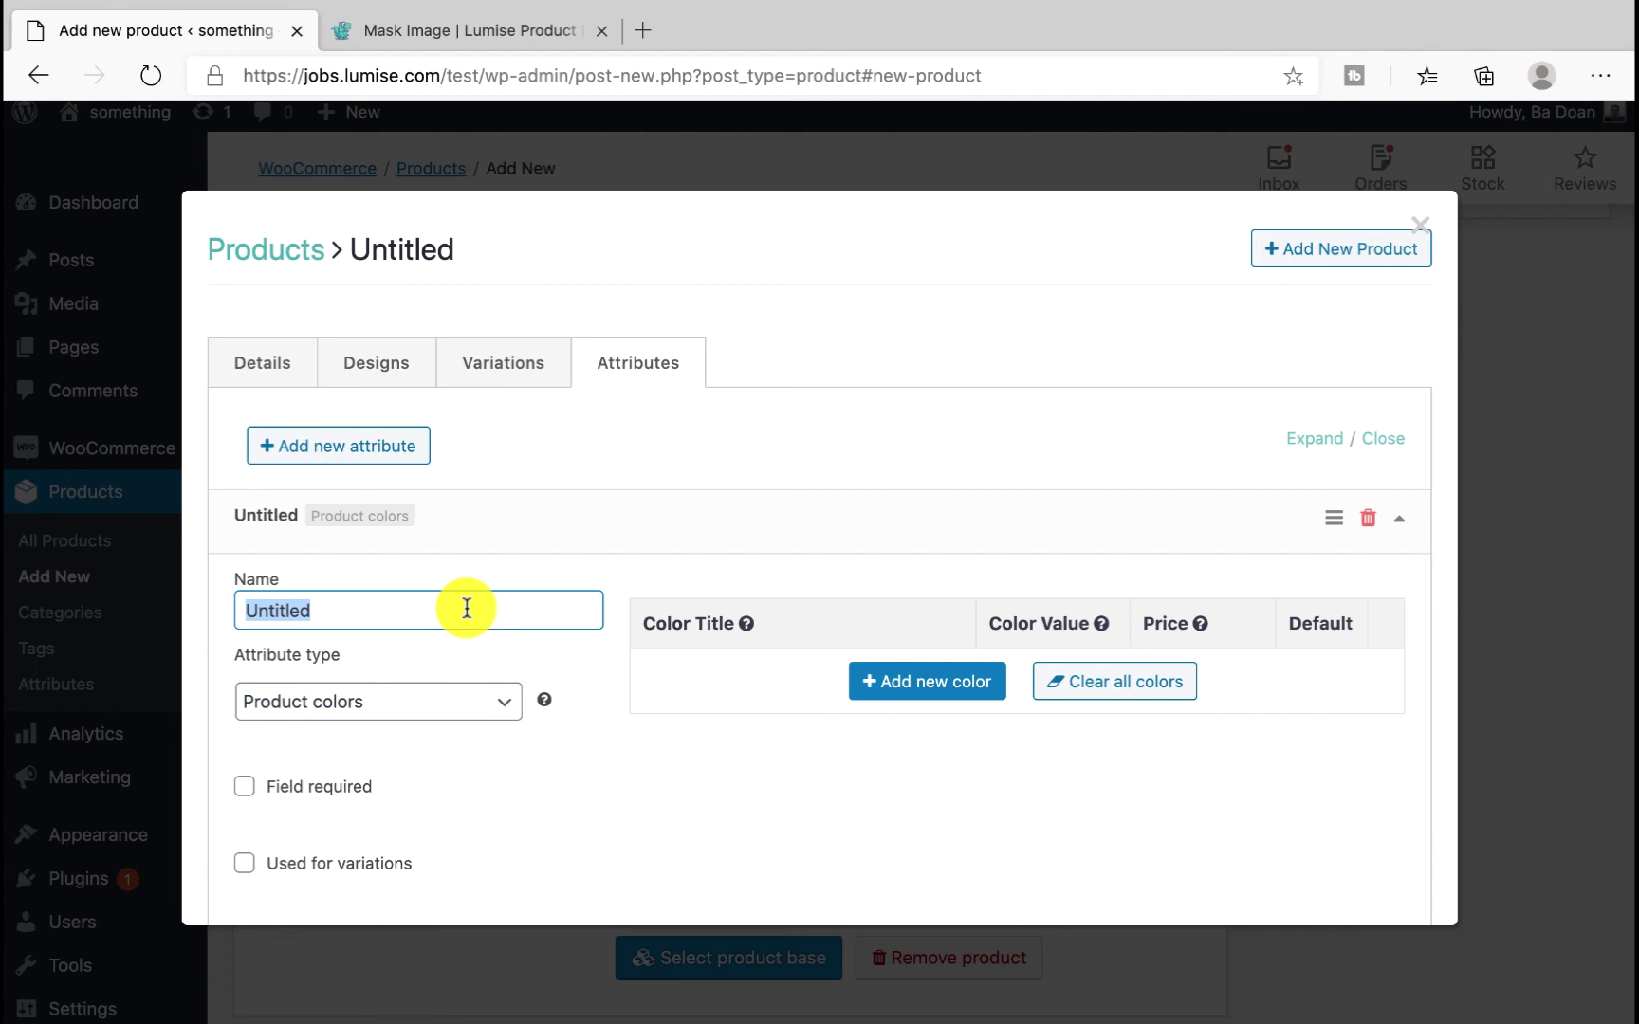
{"action": "type", "text": "C"}
{"action": "left_click", "coordinate": [432, 658]}
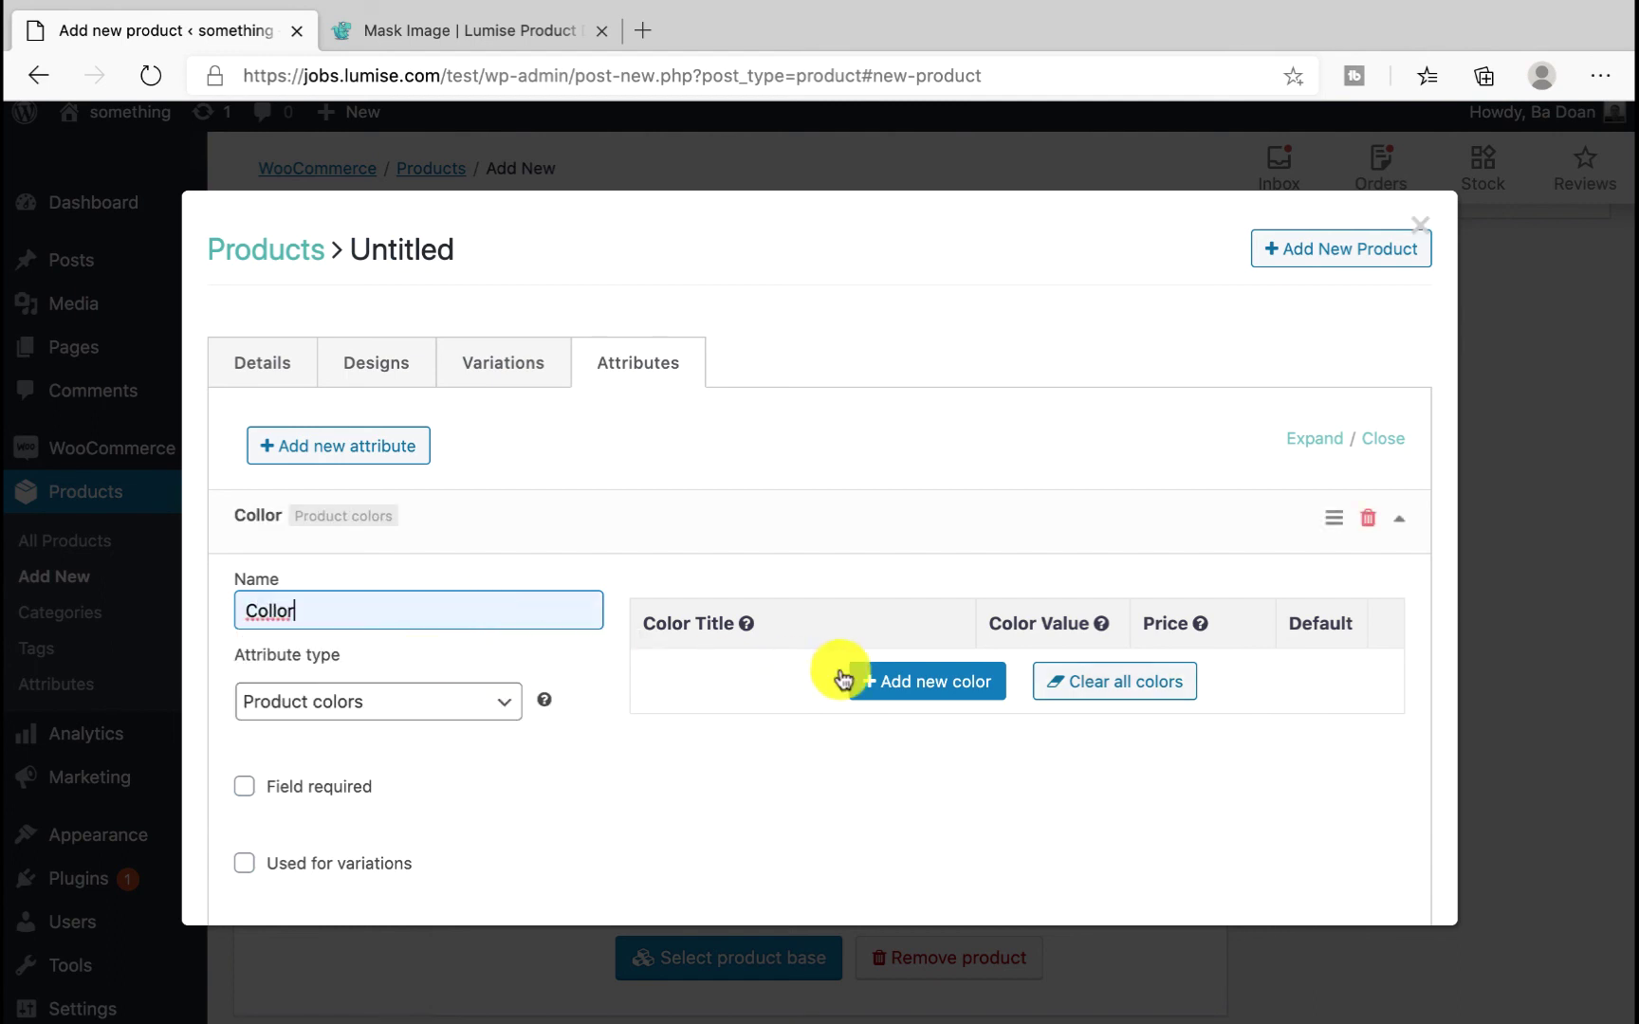
Step: Add darkturquoise, deepskyblue and chocolate colours, save the product base and publish Sticker
{"action": "left_click", "coordinate": [904, 678]}
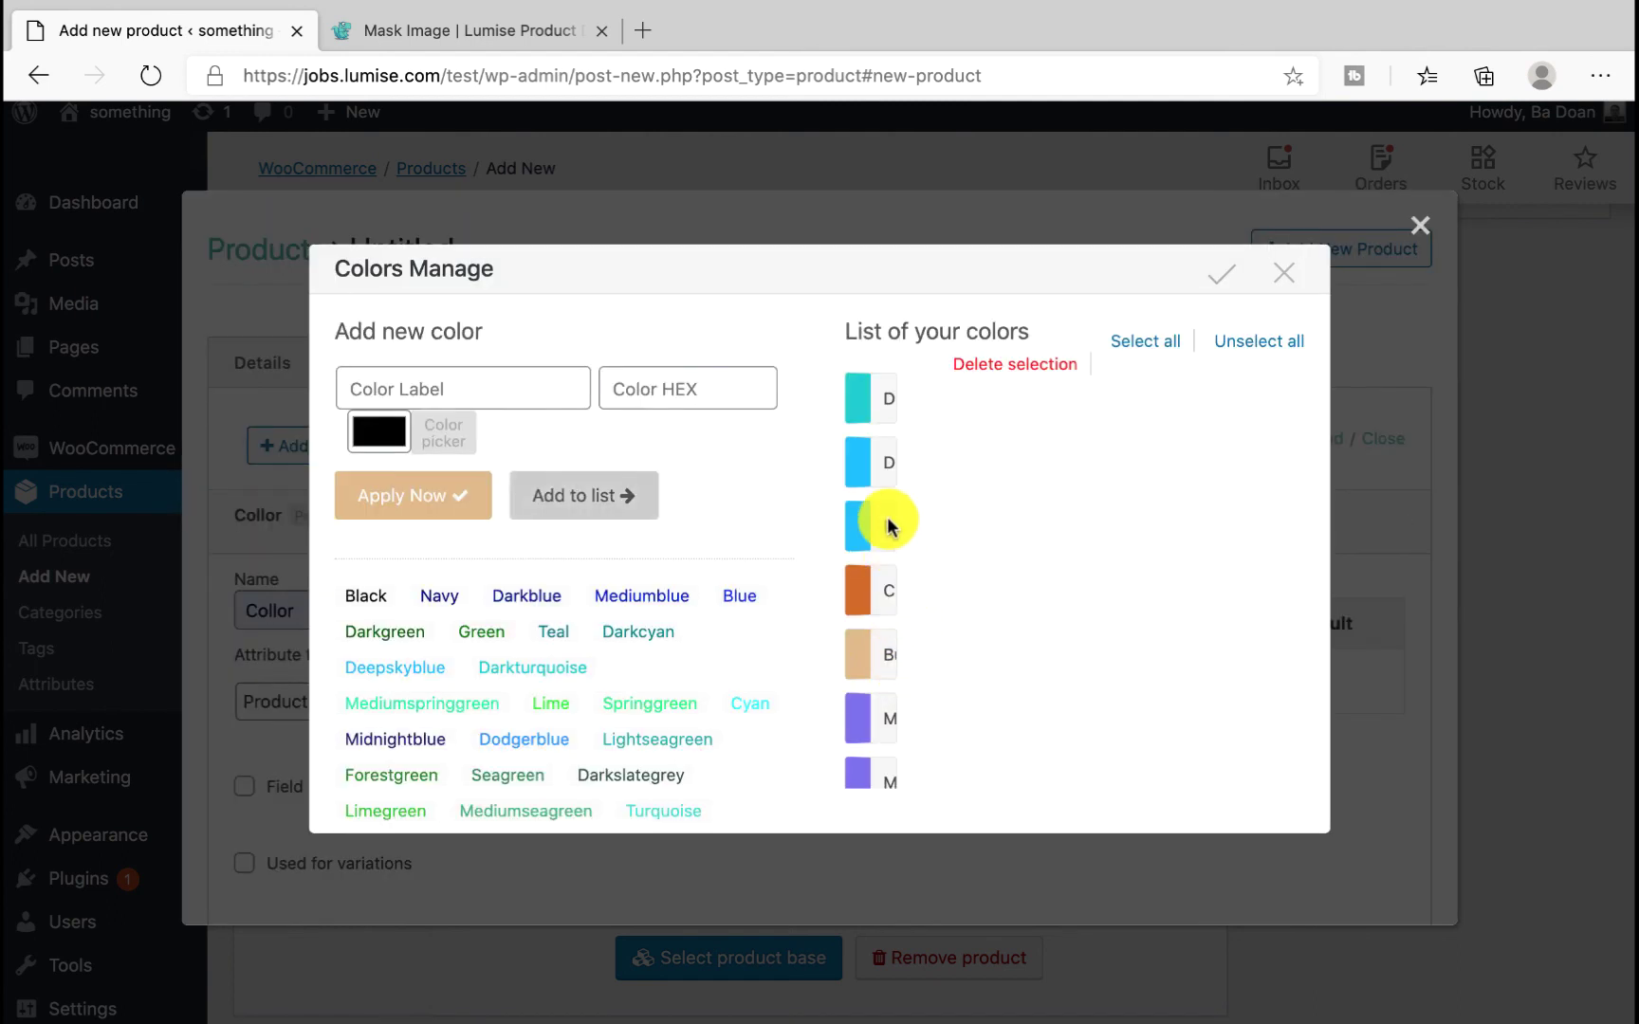
{"action": "left_click", "coordinate": [867, 388]}
{"action": "left_click", "coordinate": [857, 530]}
{"action": "left_click", "coordinate": [861, 592]}
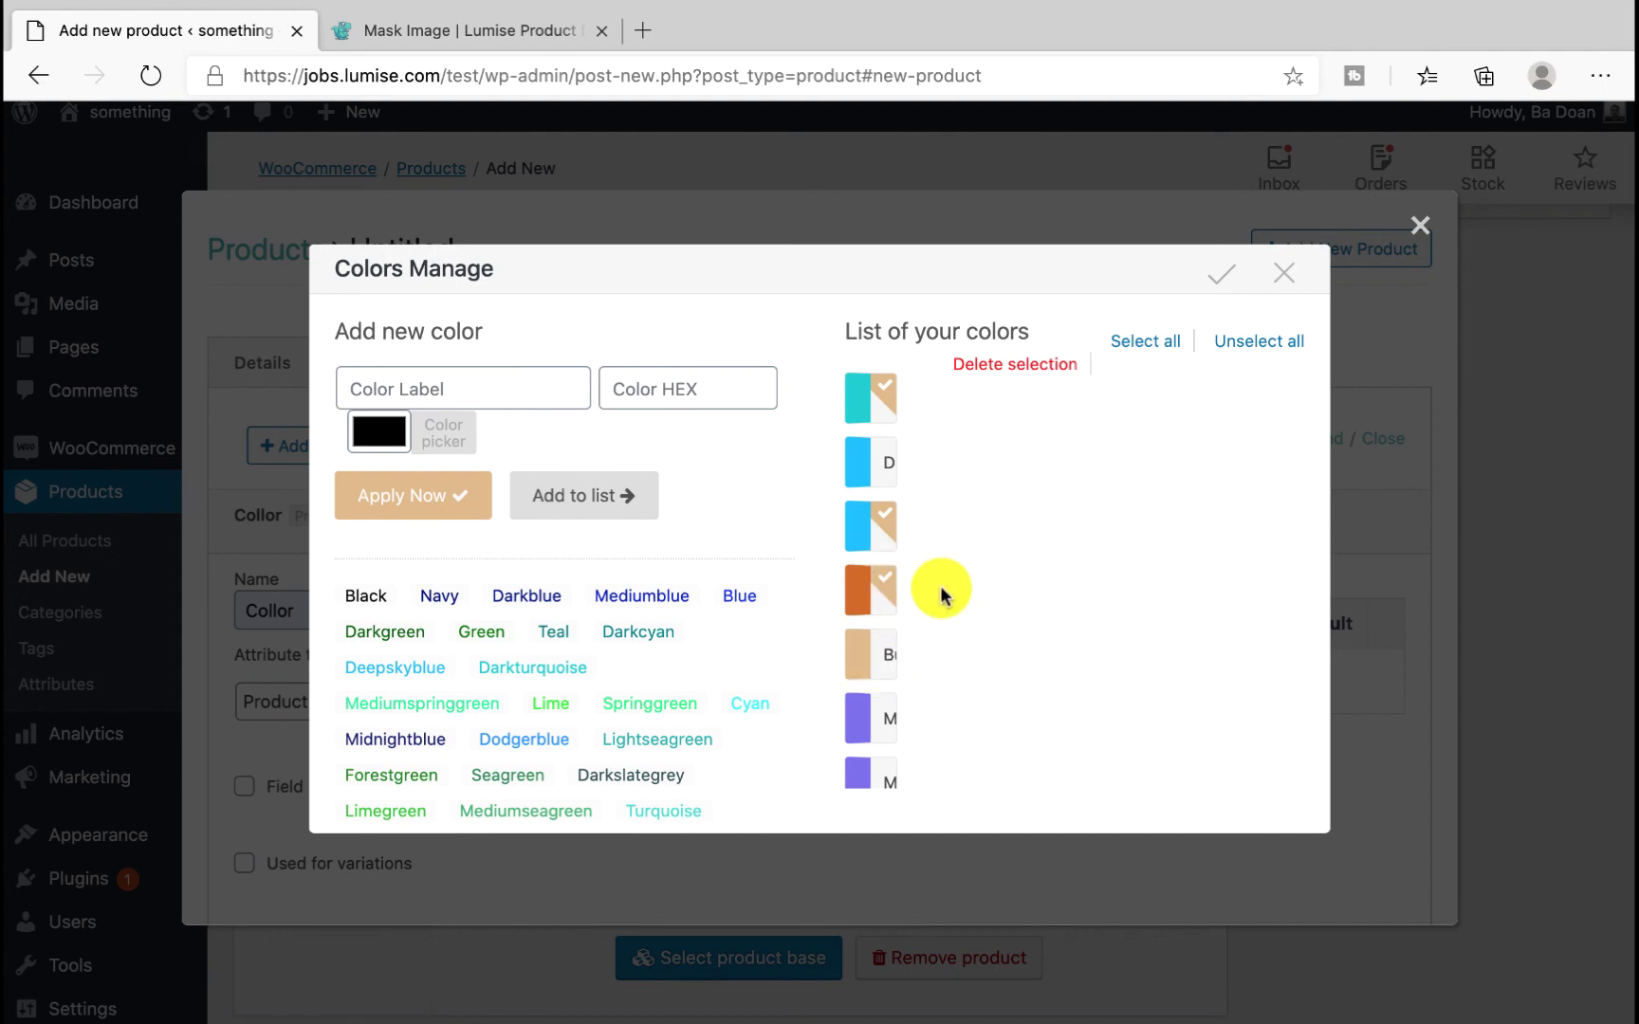
{"action": "left_click", "coordinate": [1226, 273]}
{"action": "scroll", "coordinate": [468, 751], "scroll_direction": "down", "scroll_amount": 3}
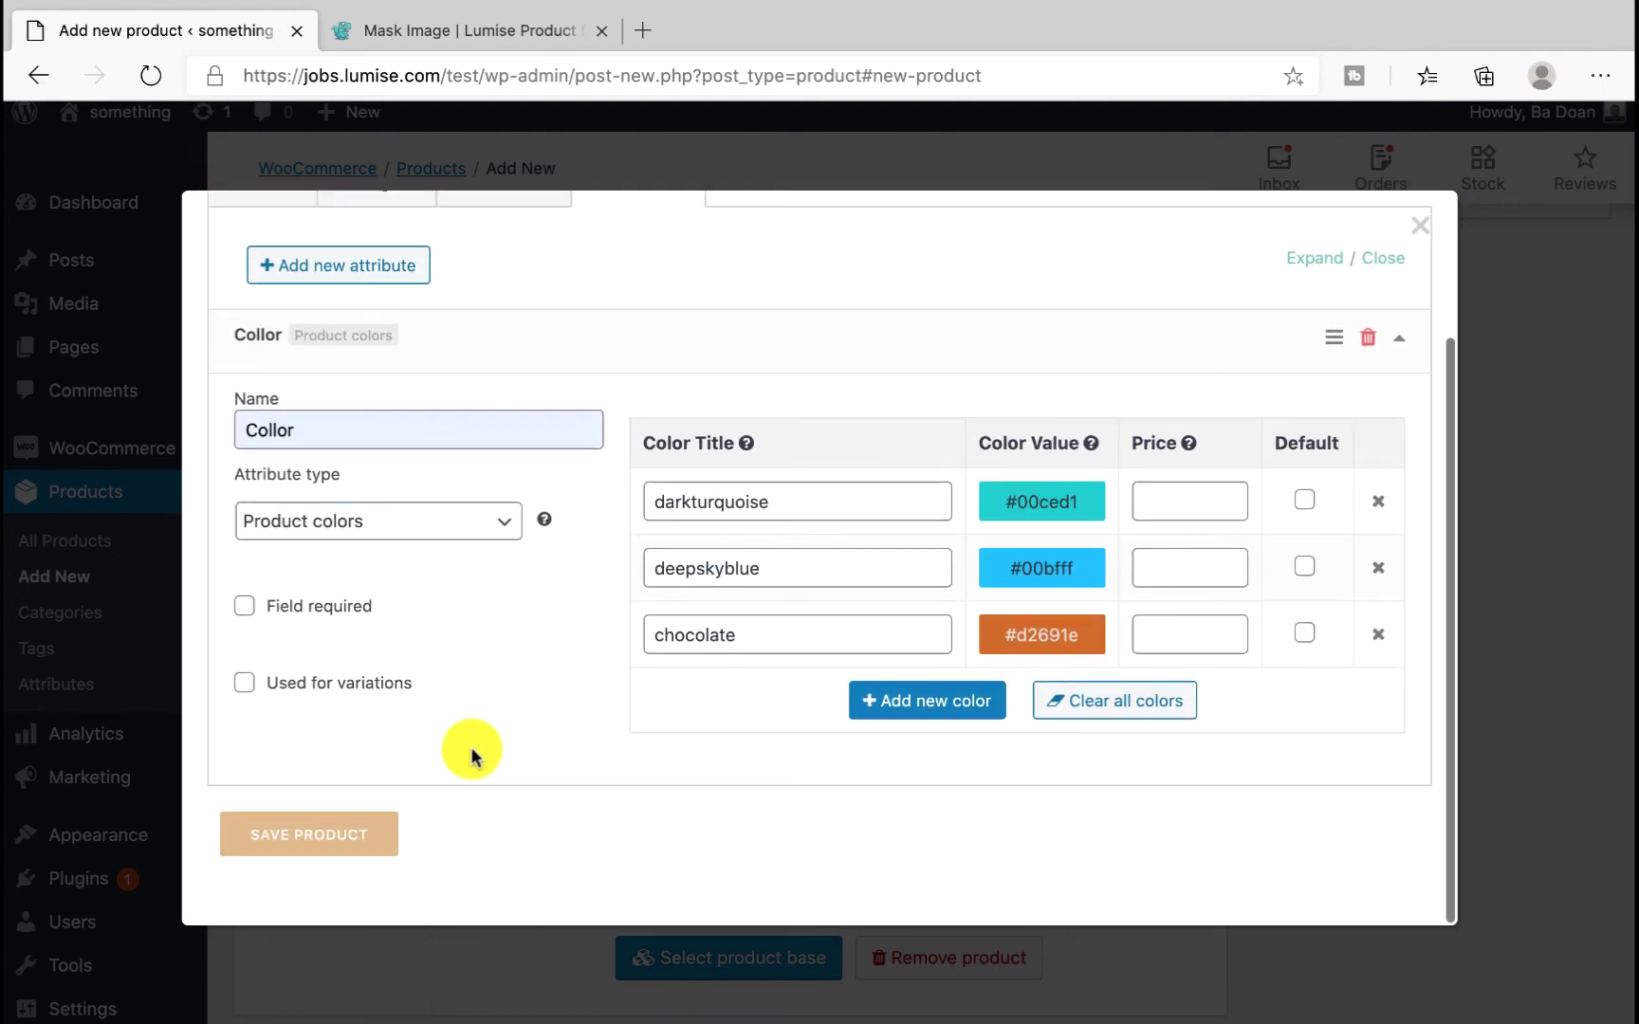
{"action": "left_click", "coordinate": [359, 834]}
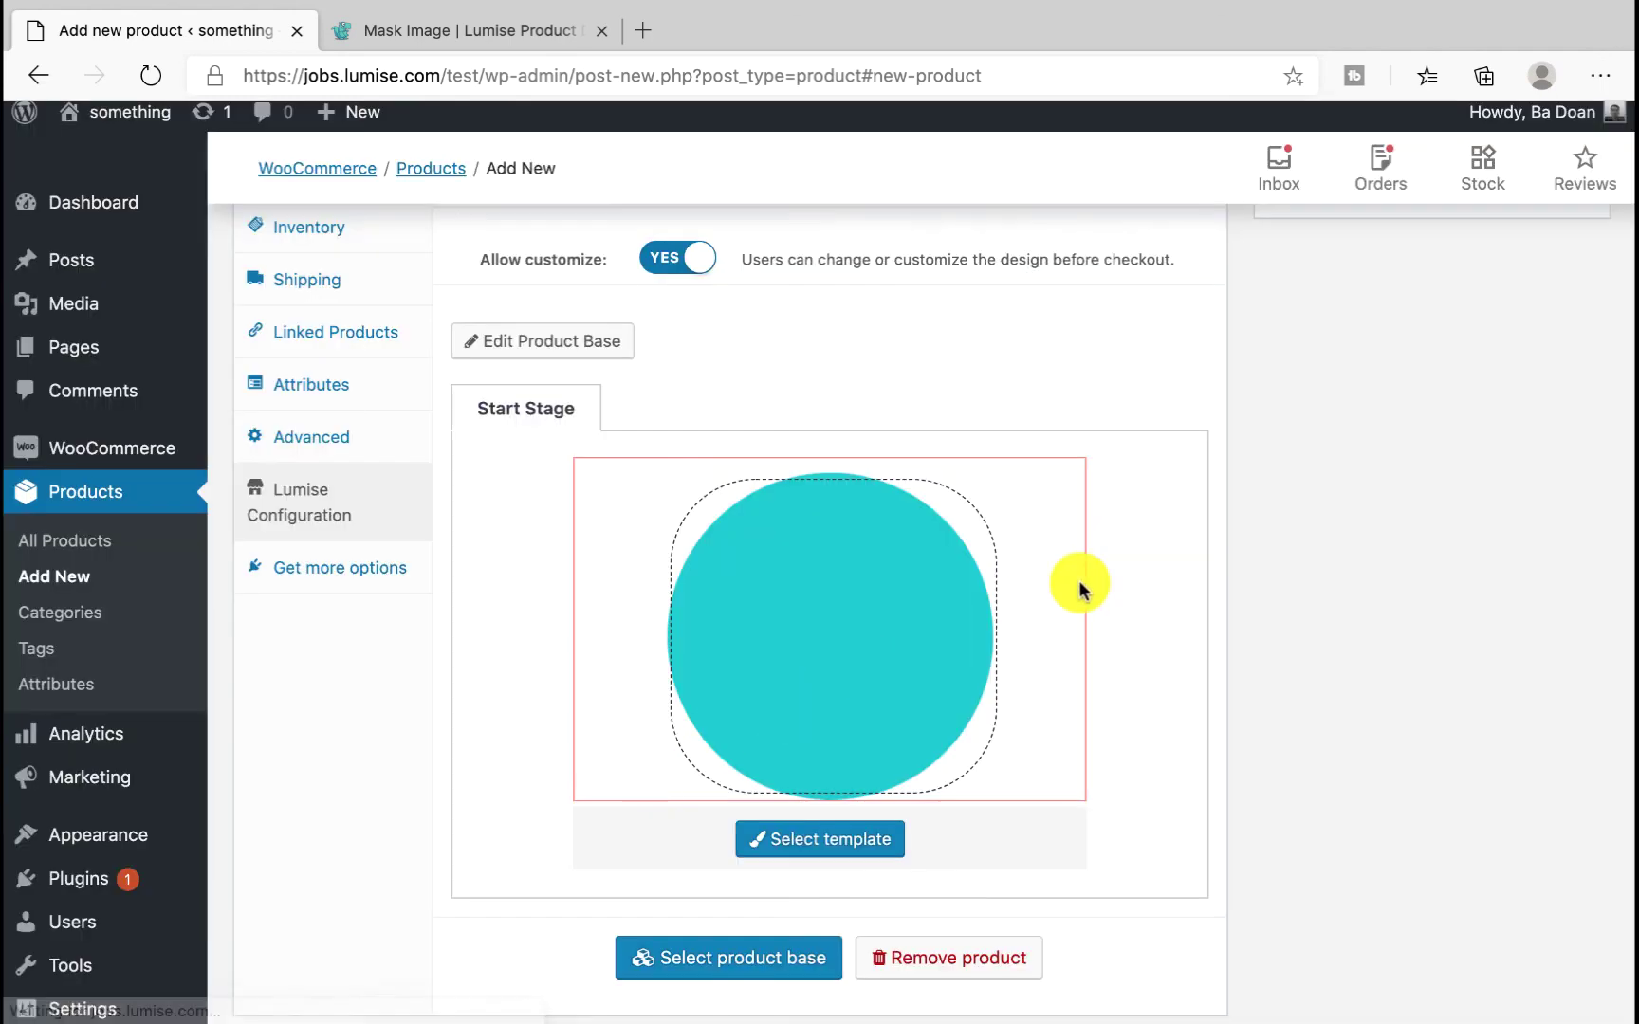
{"action": "scroll", "coordinate": [1156, 547], "scroll_direction": "up", "scroll_amount": 2}
{"action": "scroll", "coordinate": [1157, 546], "scroll_direction": "up", "scroll_amount": 3}
{"action": "scroll", "coordinate": [1156, 547], "scroll_direction": "up", "scroll_amount": 10}
{"action": "left_click", "coordinate": [1556, 644]}
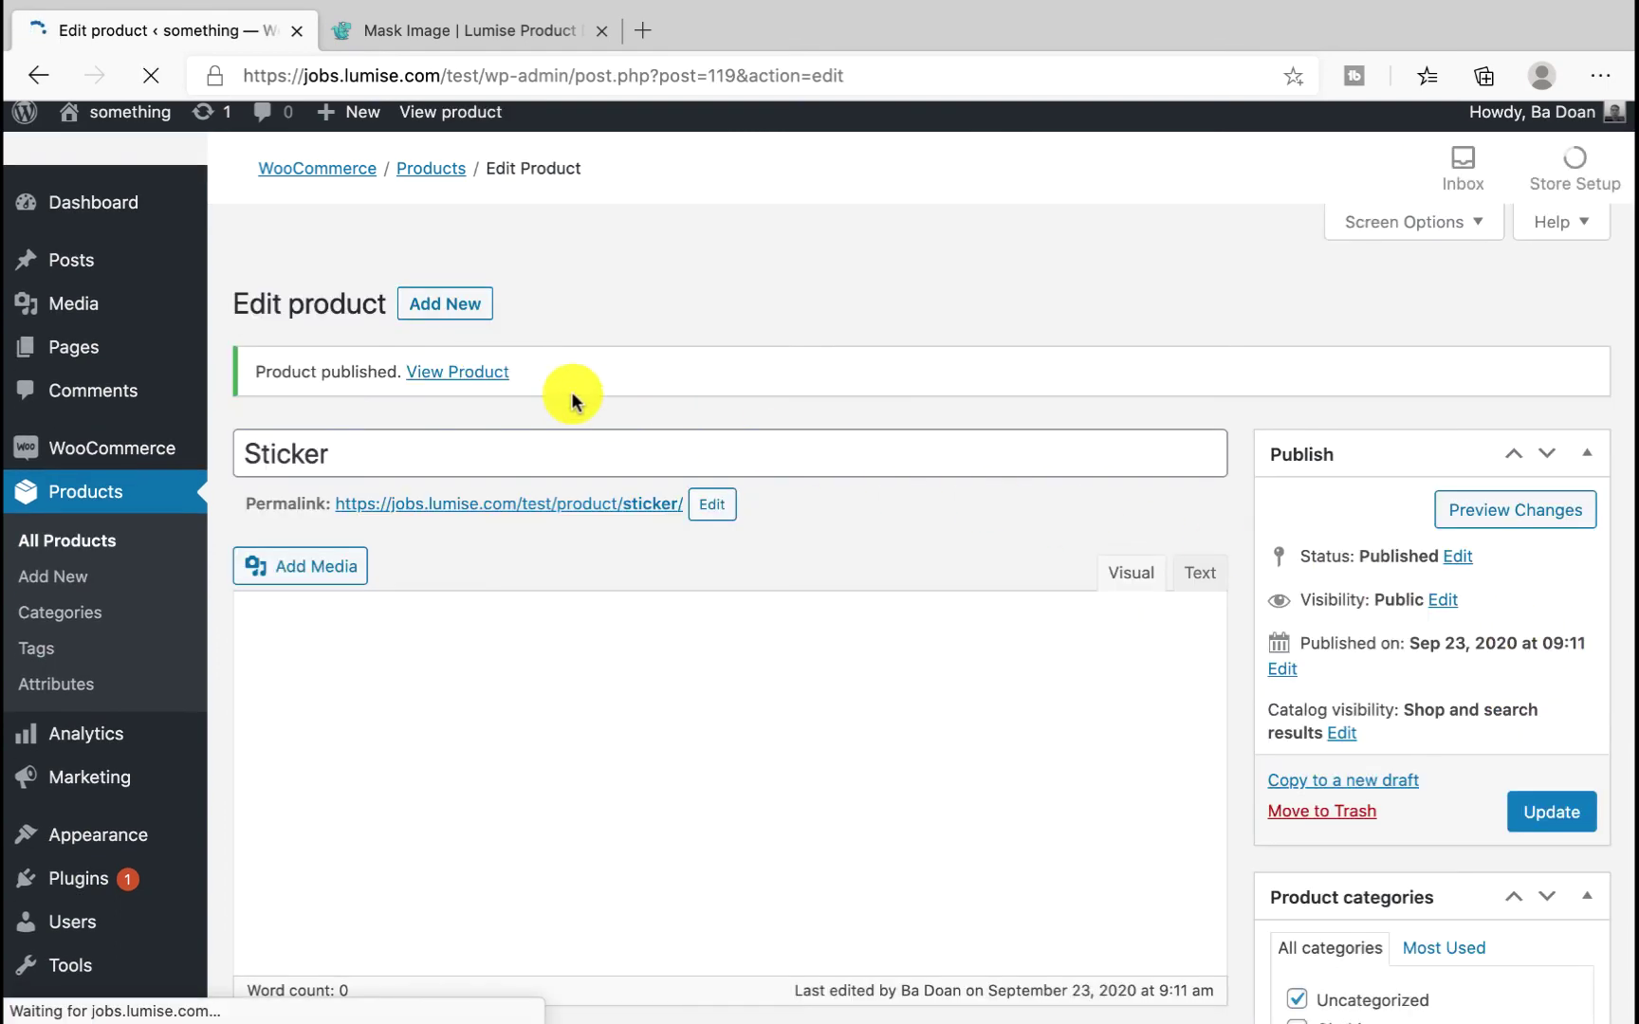
Step: View the published Sticker product in the Lumise design editor
{"action": "left_click", "coordinate": [470, 376]}
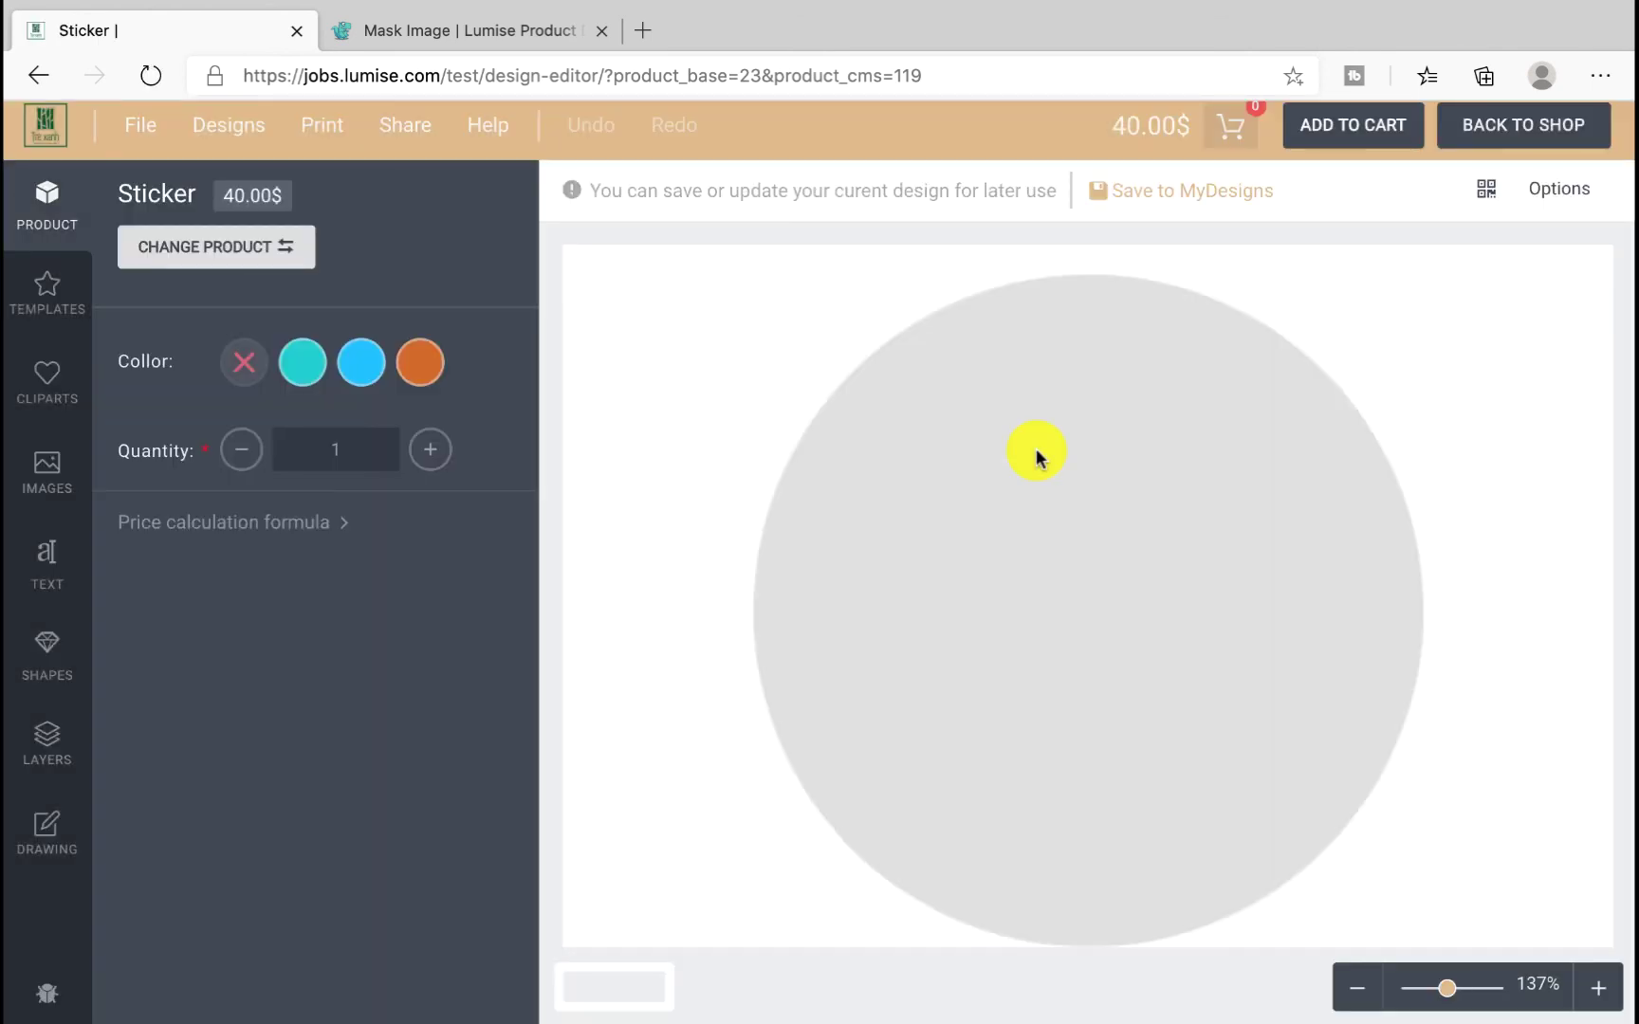
Step: Recolour the sticker deepskyblue then orange, and place a shrunken food photo at its centre
{"action": "left_click", "coordinate": [353, 369]}
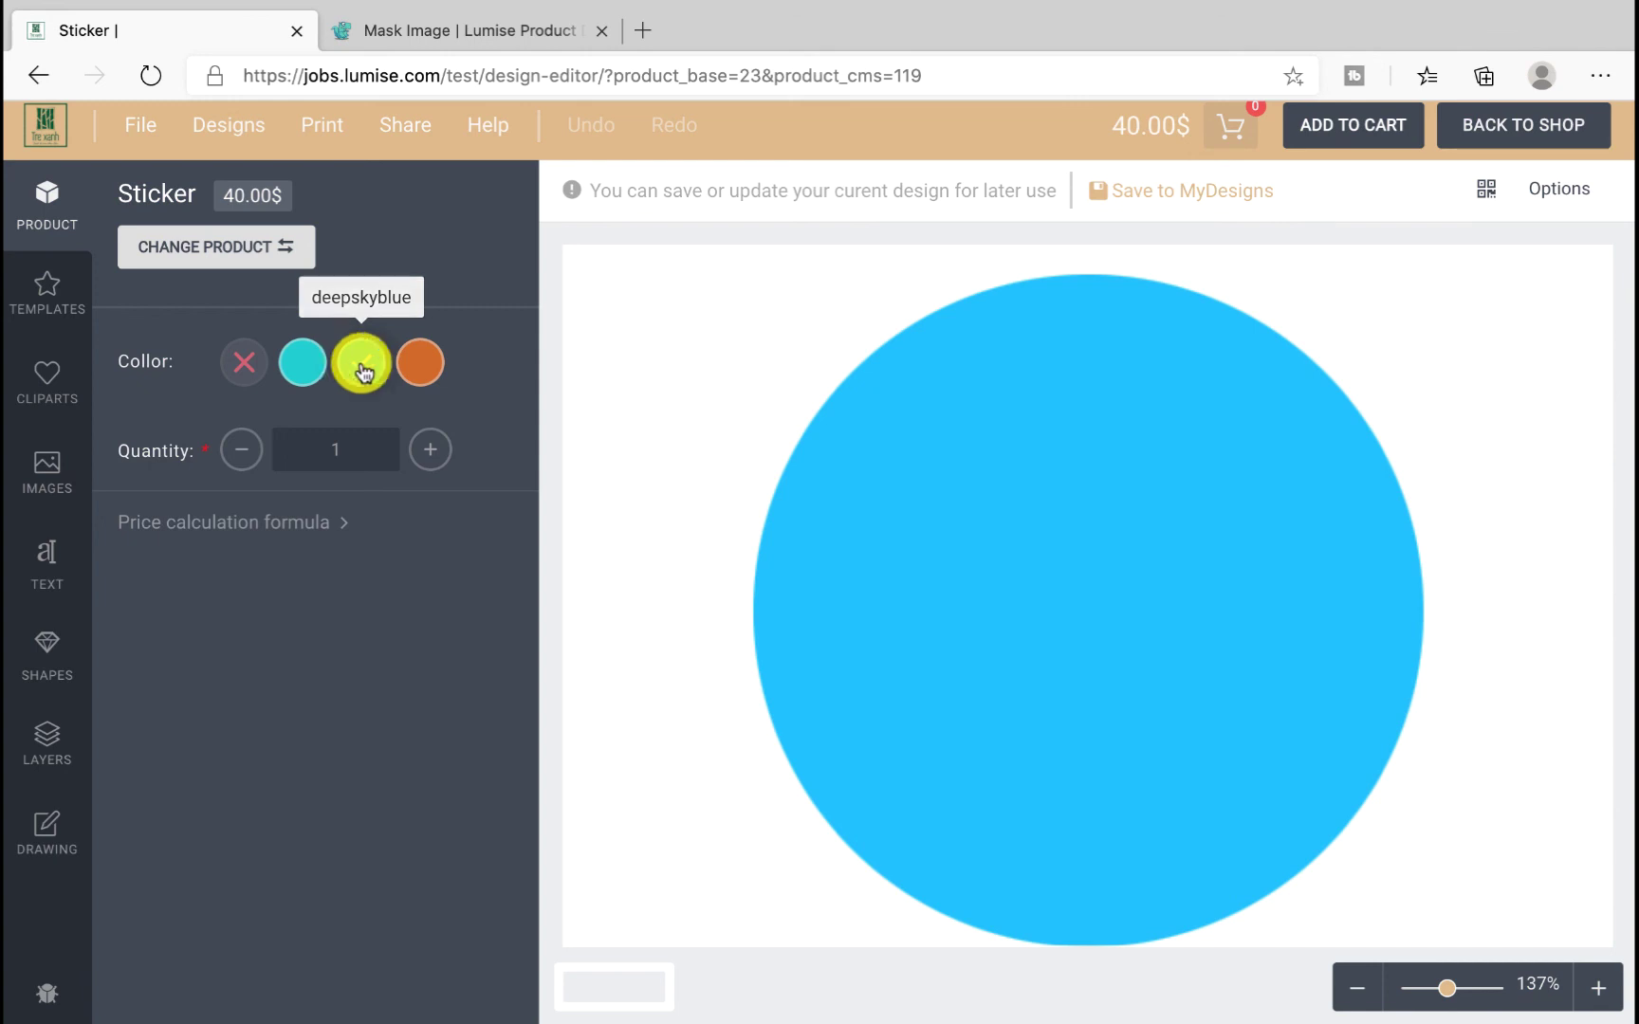
{"action": "left_click", "coordinate": [421, 363]}
{"action": "left_click", "coordinate": [47, 471]}
{"action": "left_click", "coordinate": [205, 525]}
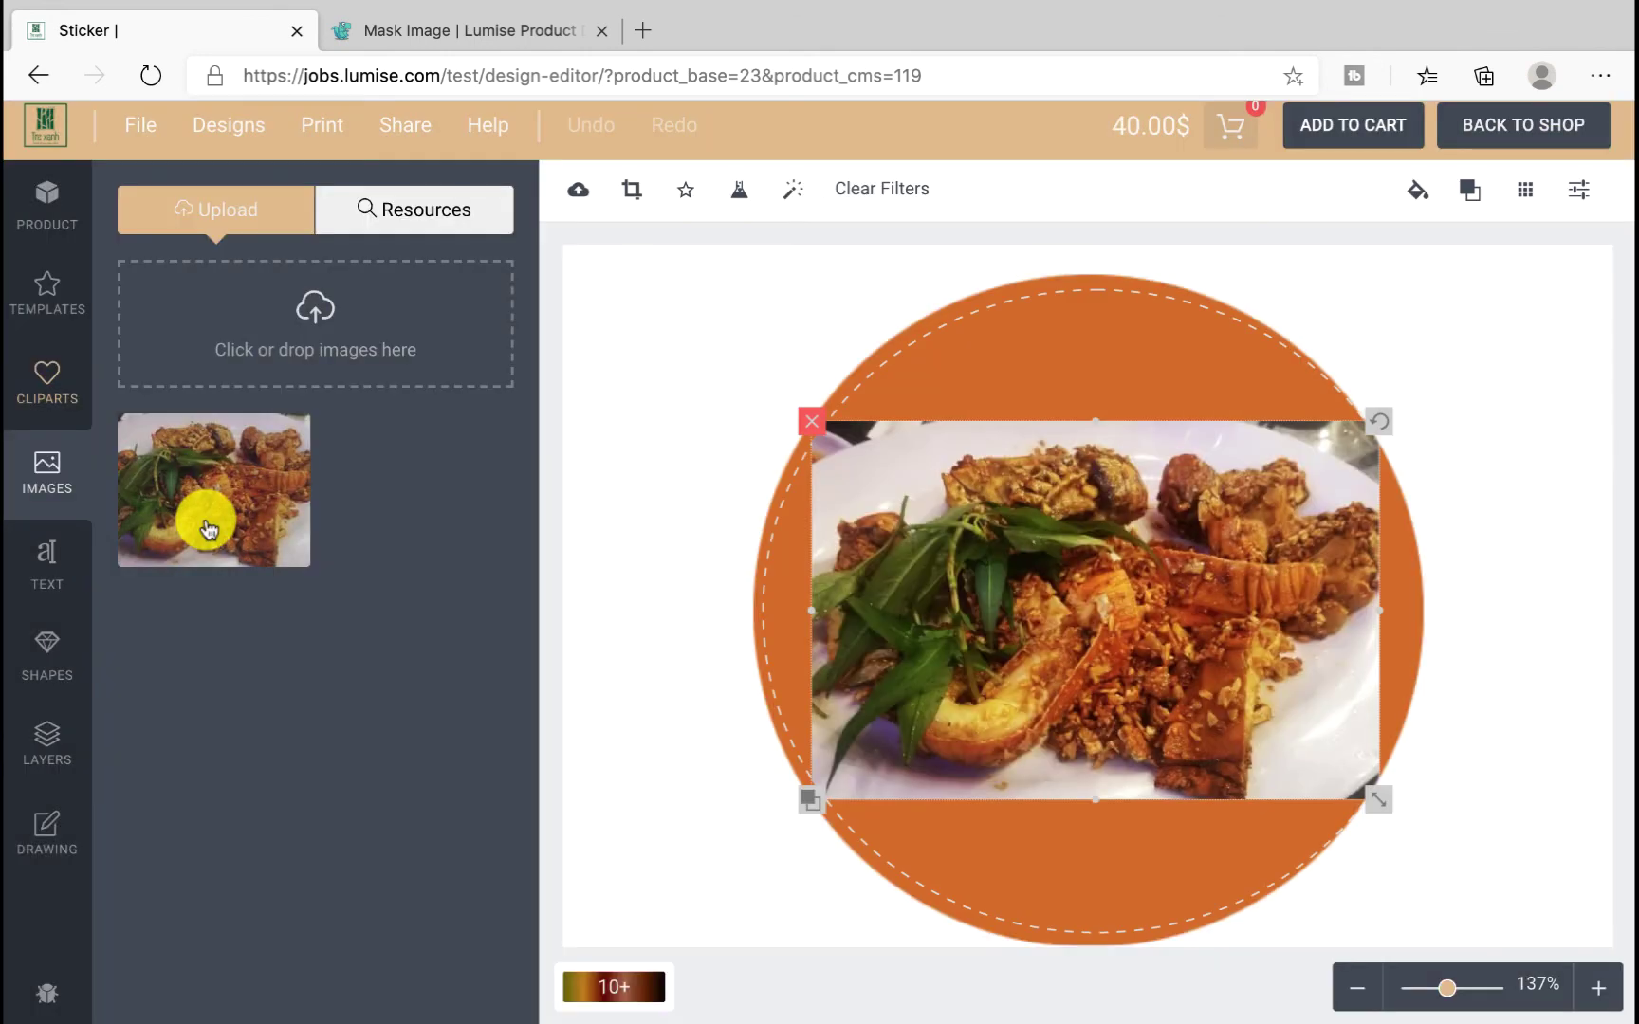
{"action": "left_click_drag", "start_coordinate": [1375, 793], "coordinate": [1219, 696]}
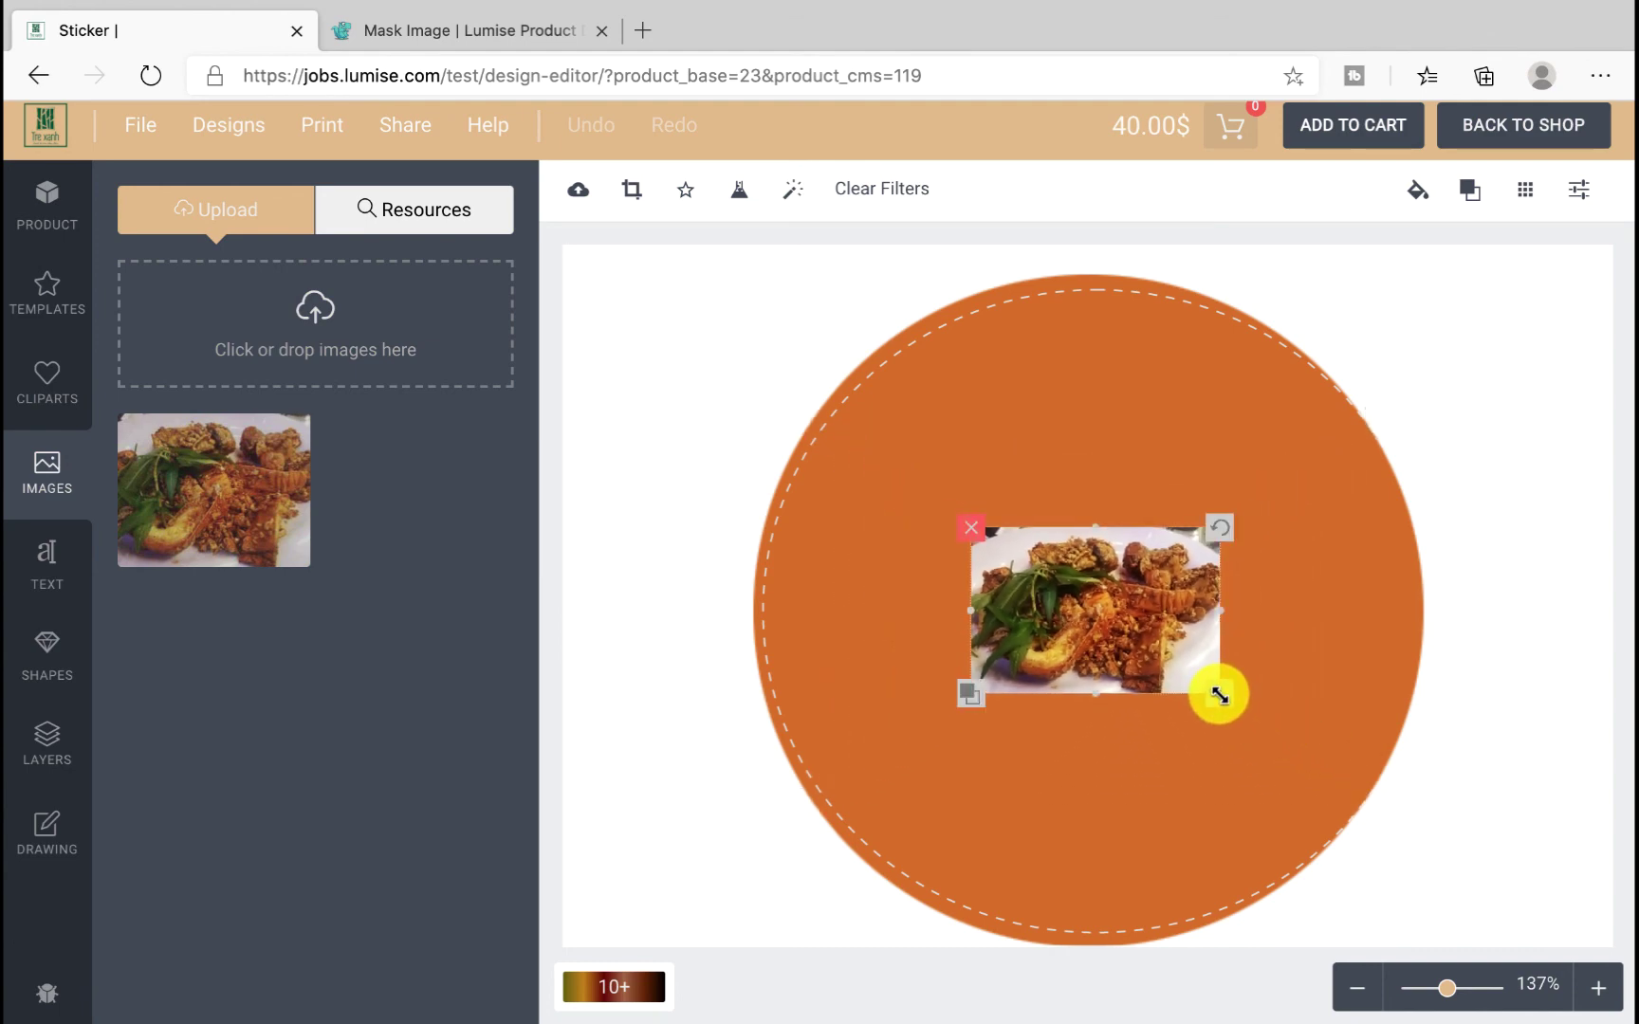